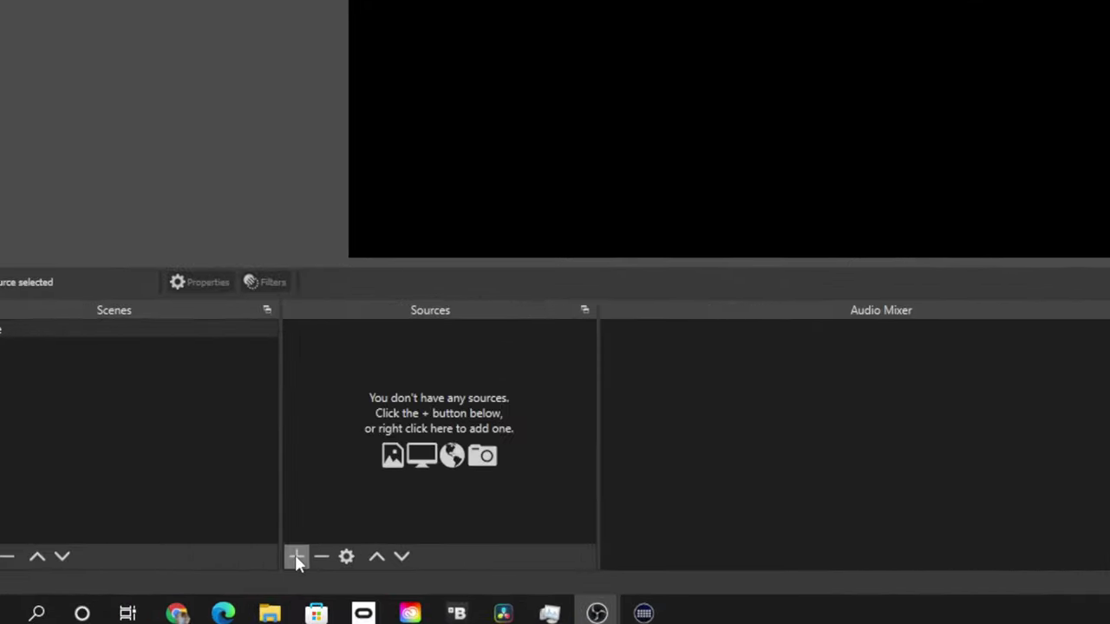
Add a Video Capture Device source named CAM-001 using the USB2.0 HD UVC WebCam
click(200, 578)
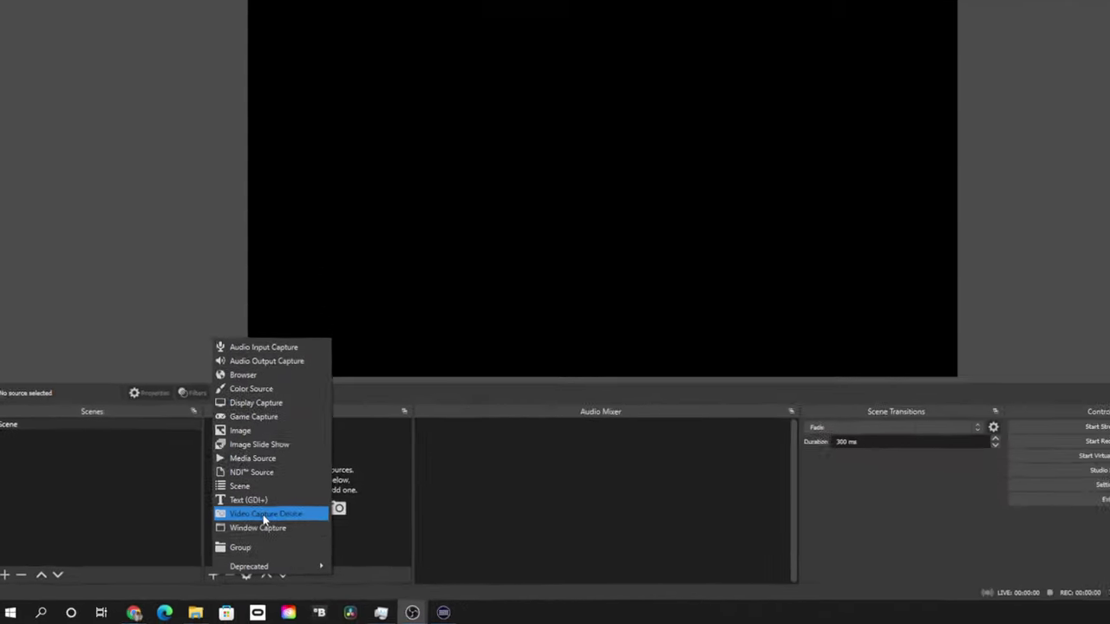
click(396, 451)
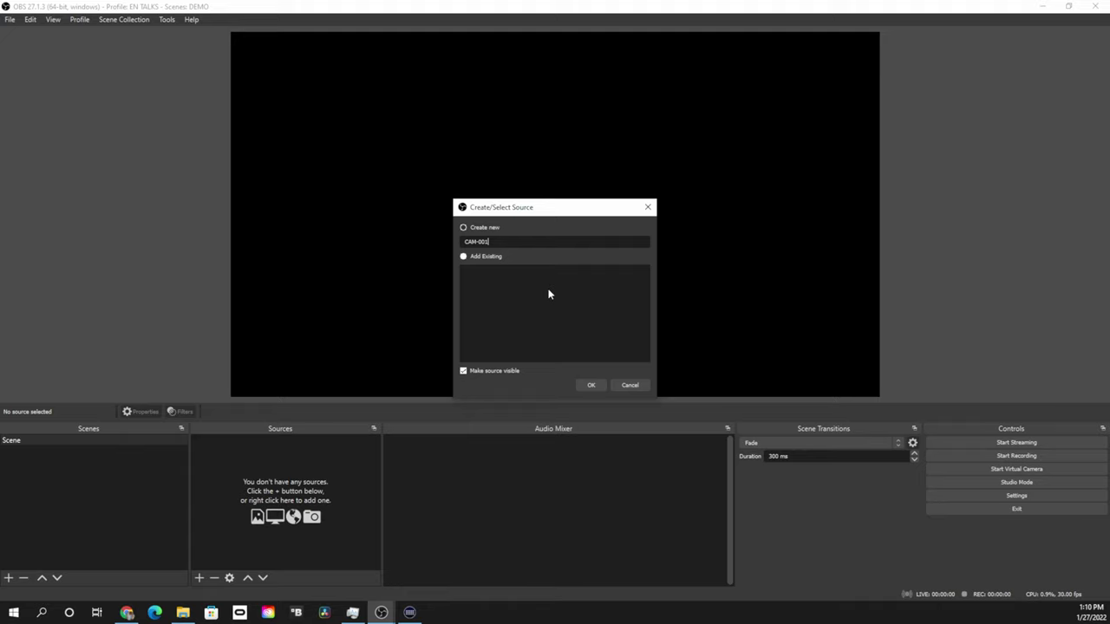
click(591, 385)
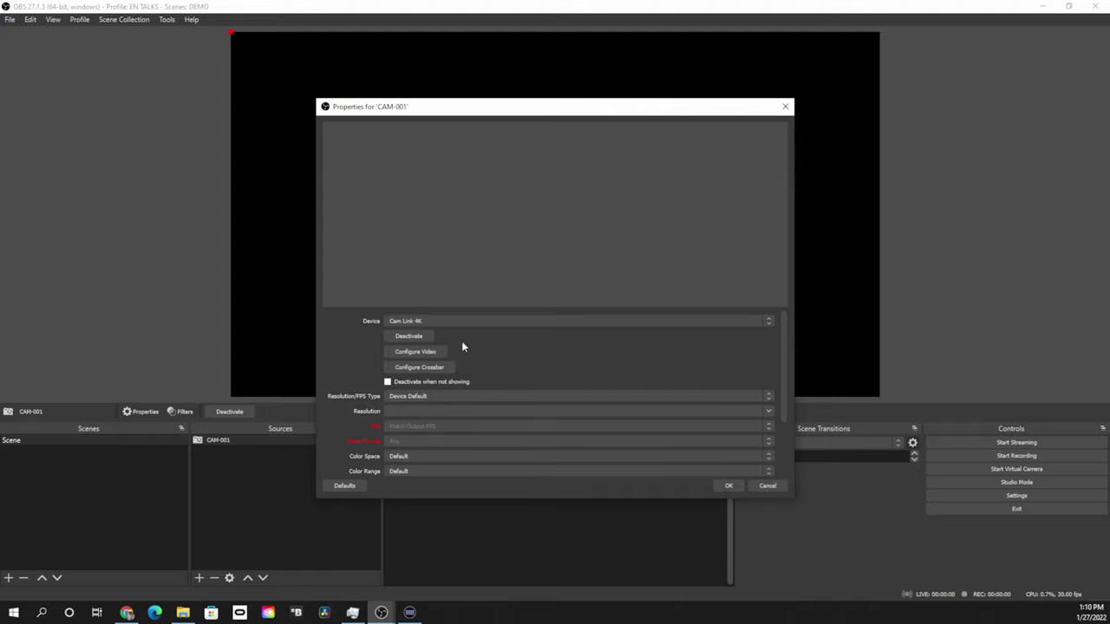
click(431, 322)
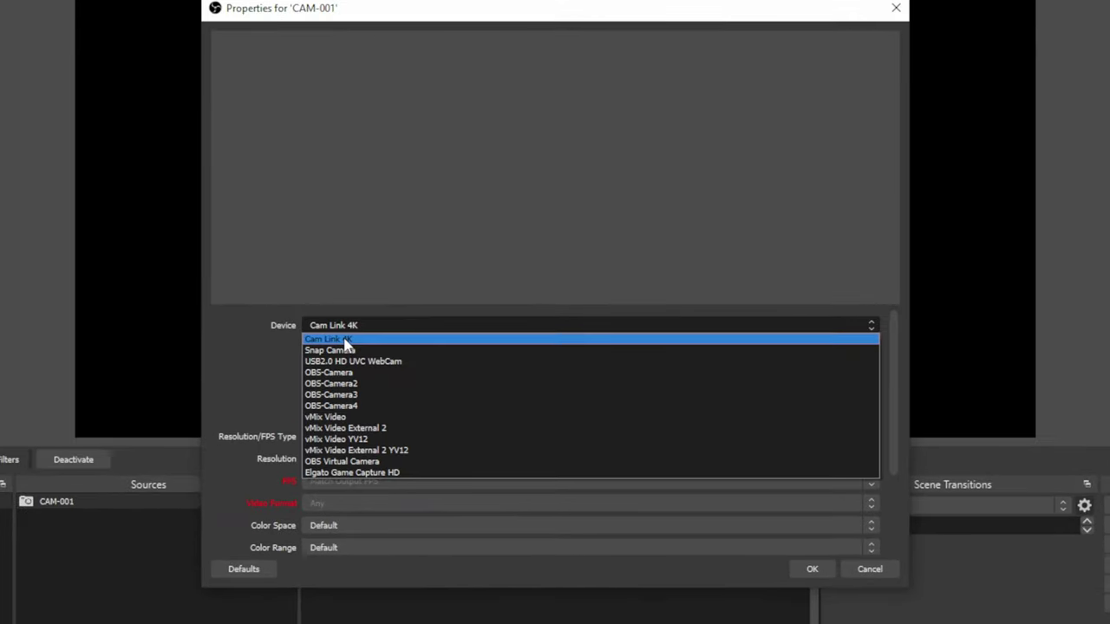
click(347, 339)
click(350, 325)
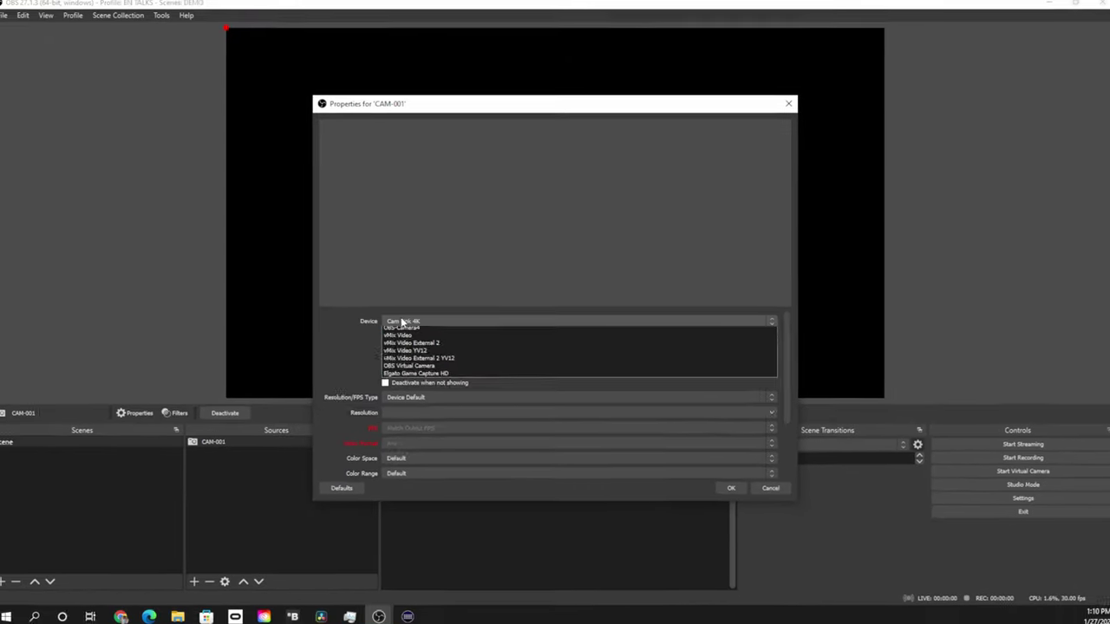
click(413, 345)
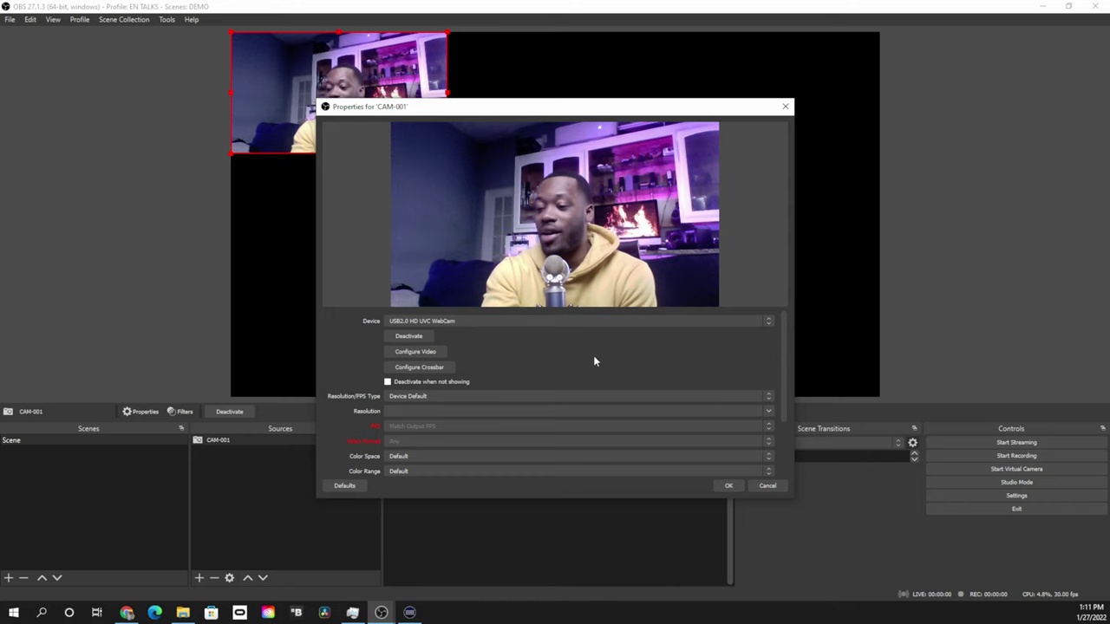
click(726, 486)
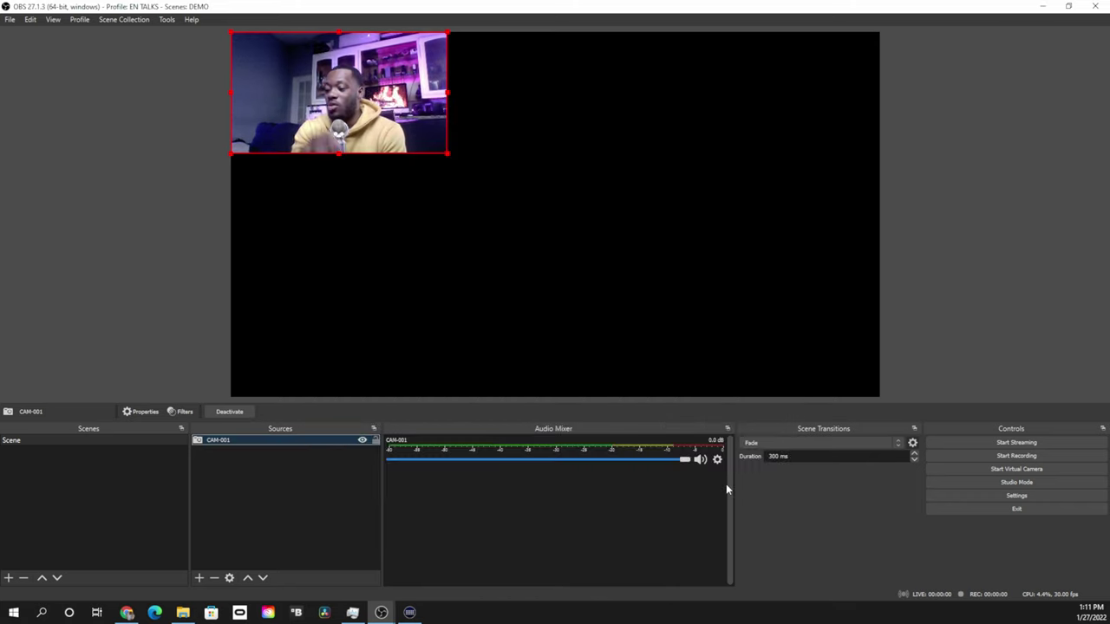
Stretch CAM-001 to fill the canvas with Ctrl+F and rename the scene to MAIN CAM
click(413, 137)
key(ctrl+f)
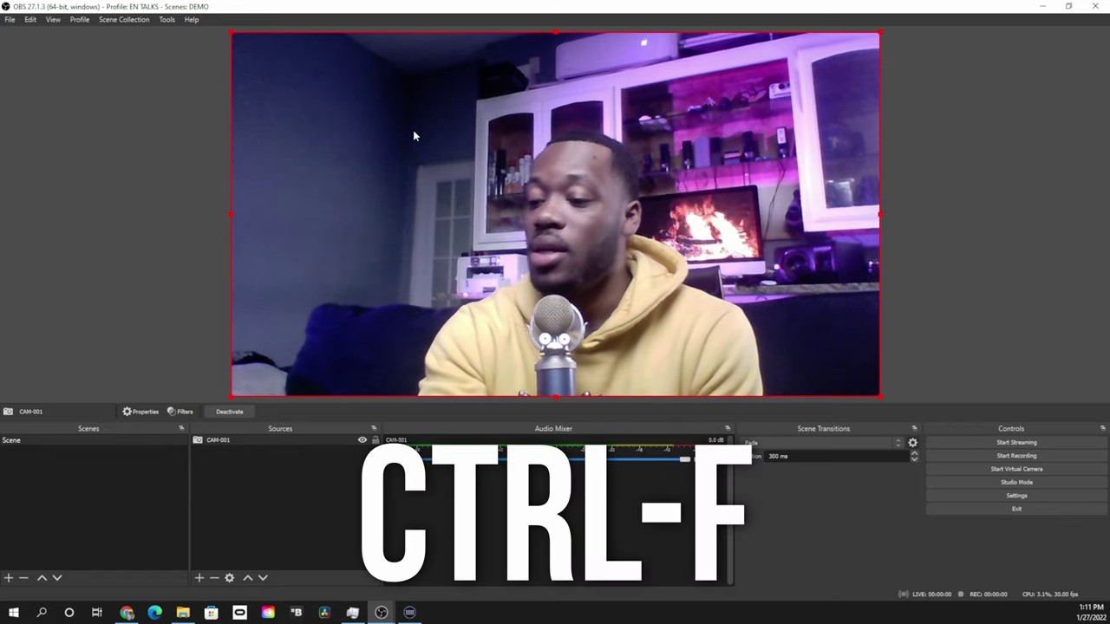
right_click(19, 439)
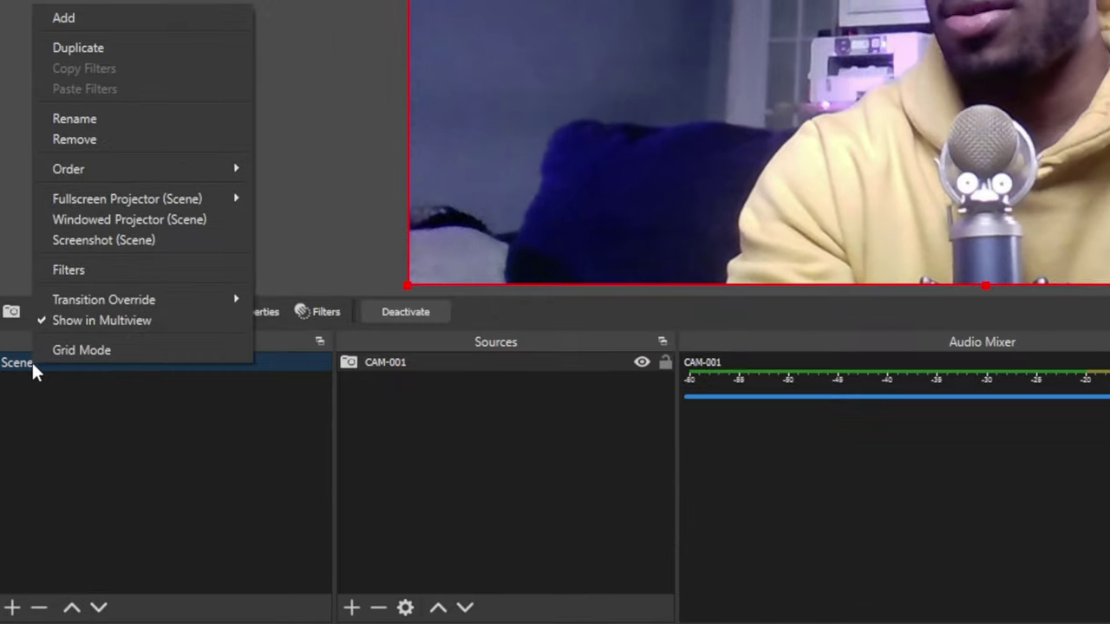
click(101, 129)
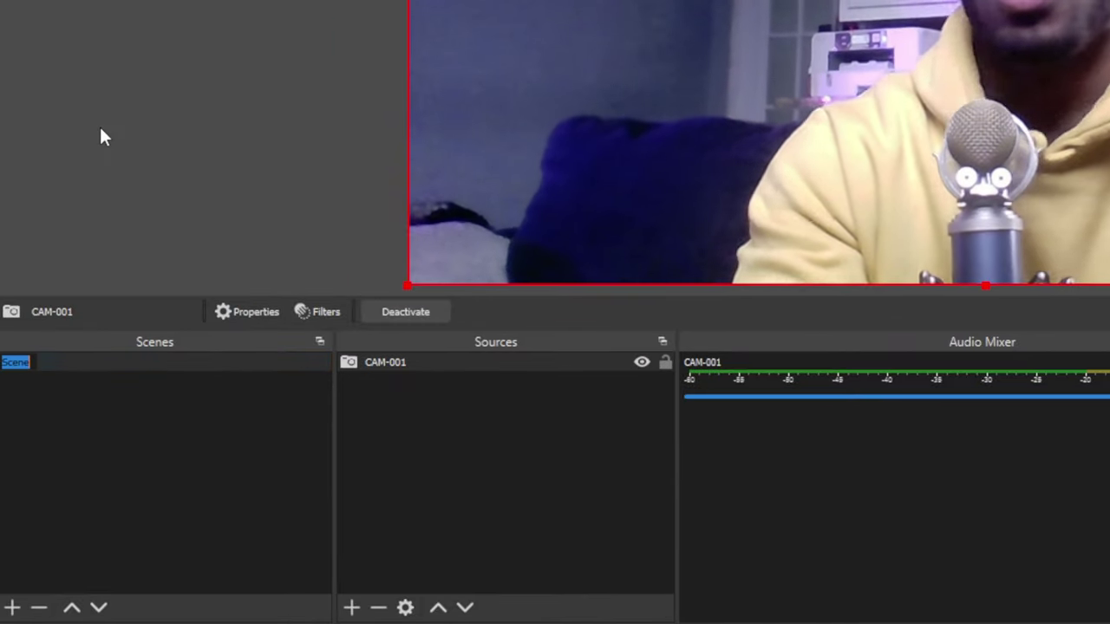
text(MAIN CAM)
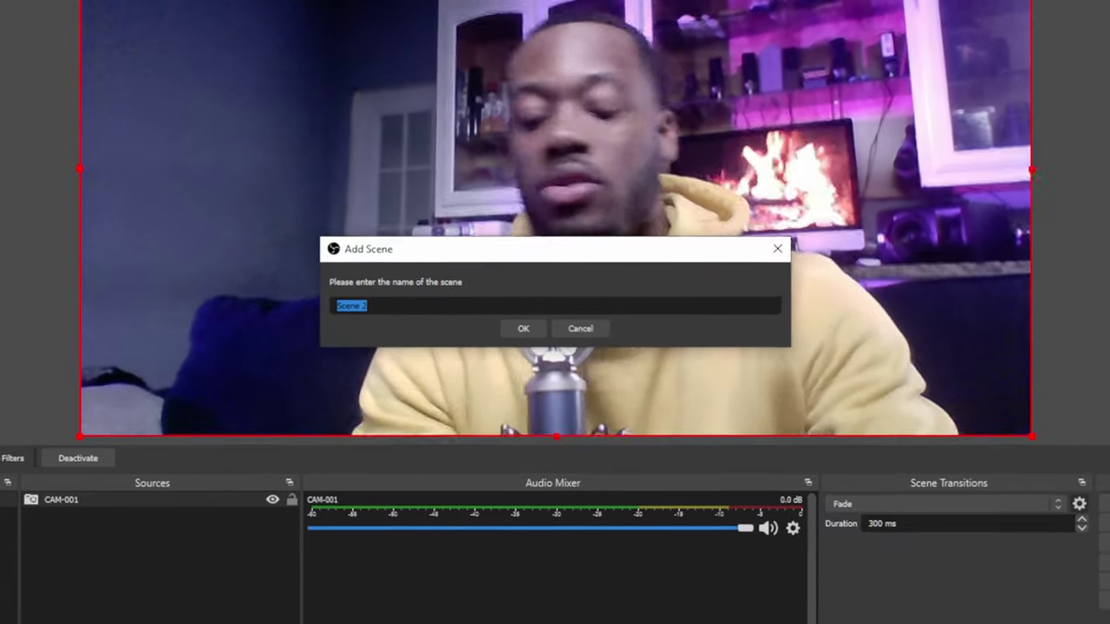
Create a scene named CIRCLE CAM and add the existing MAIN CAM scene as its source
text(cIRCLE )
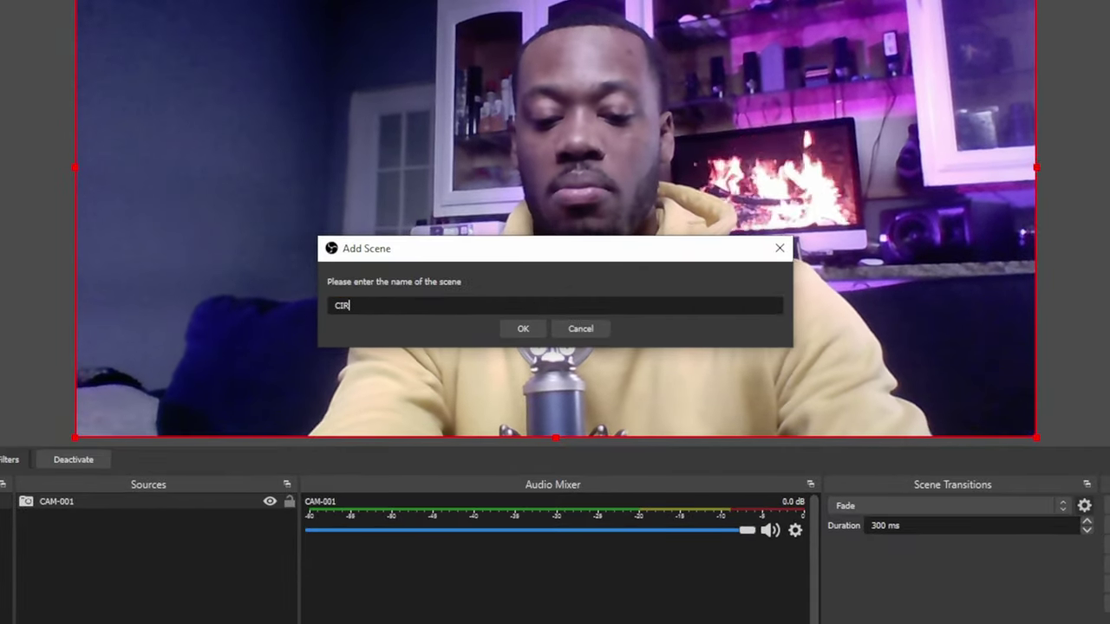
text(CAM)
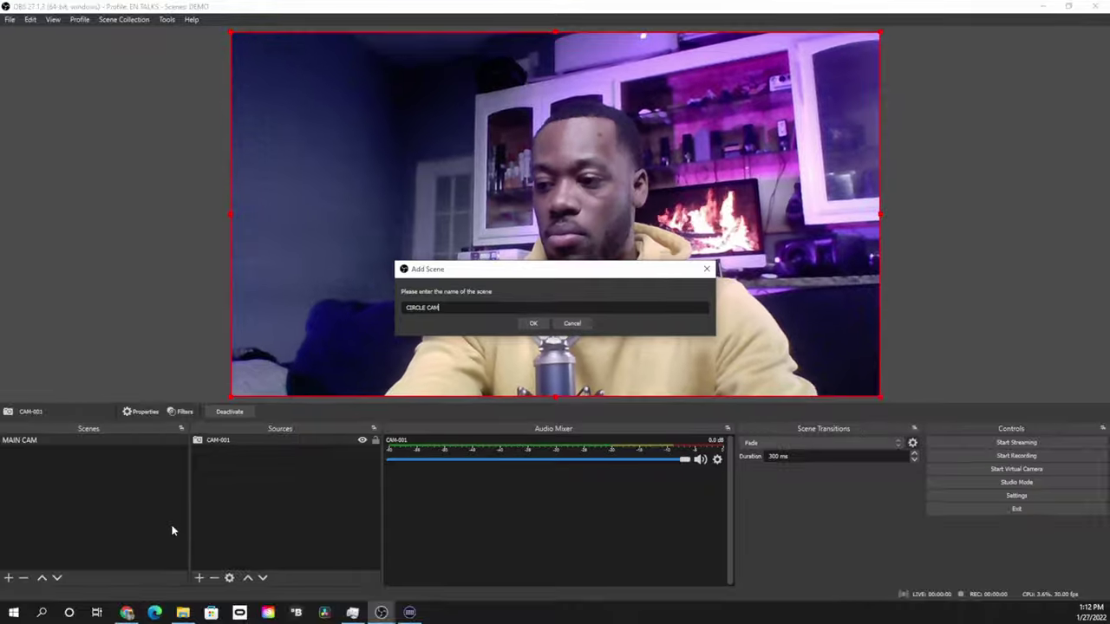
key(Return)
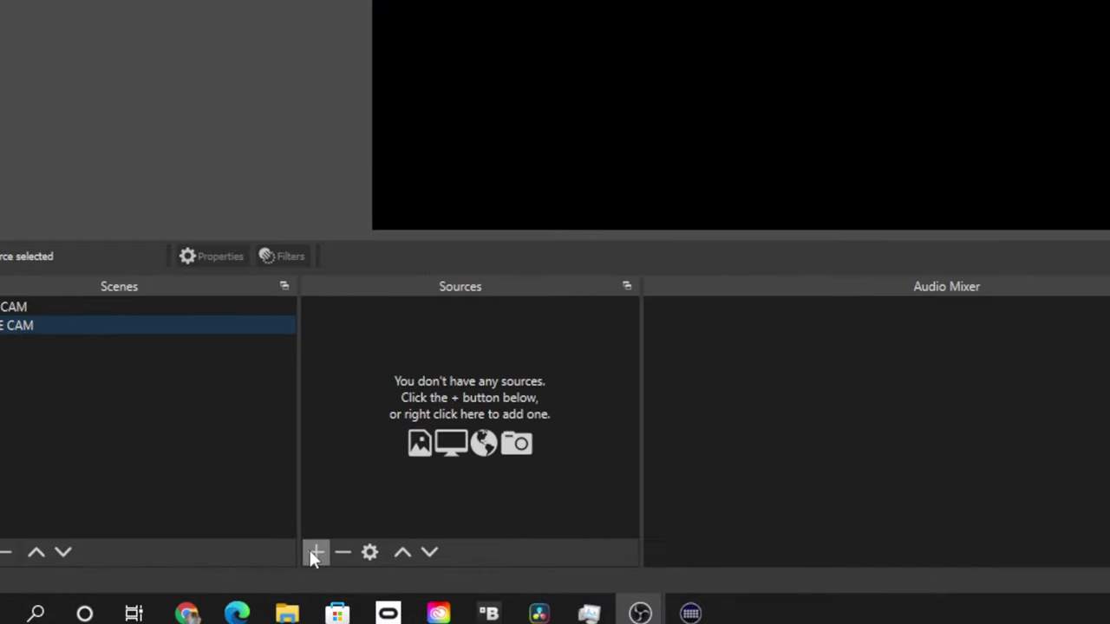
click(199, 577)
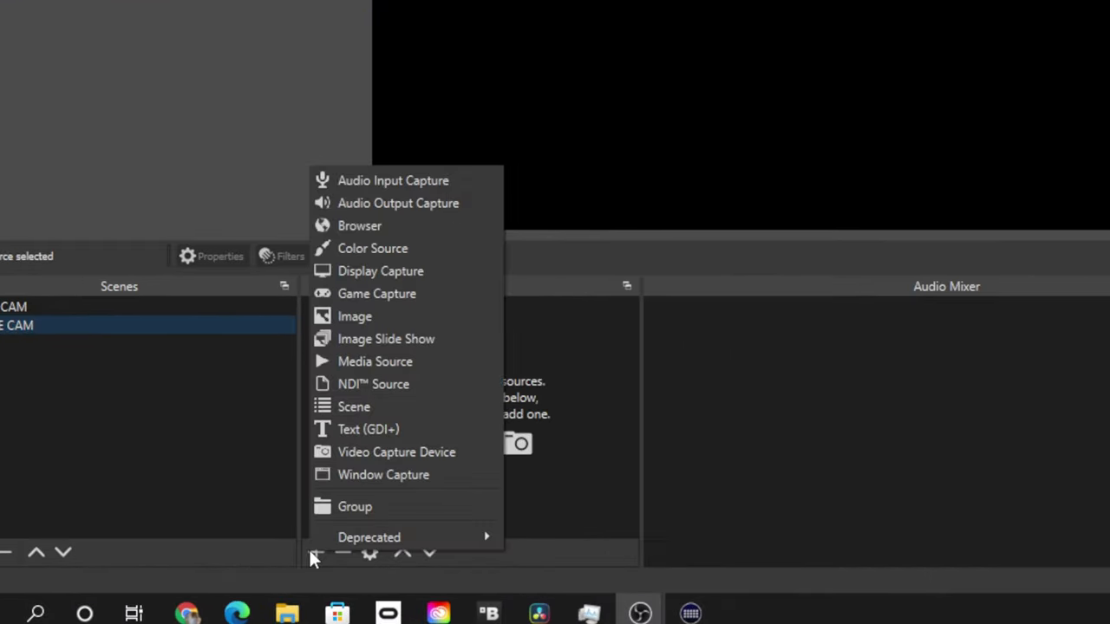
click(394, 406)
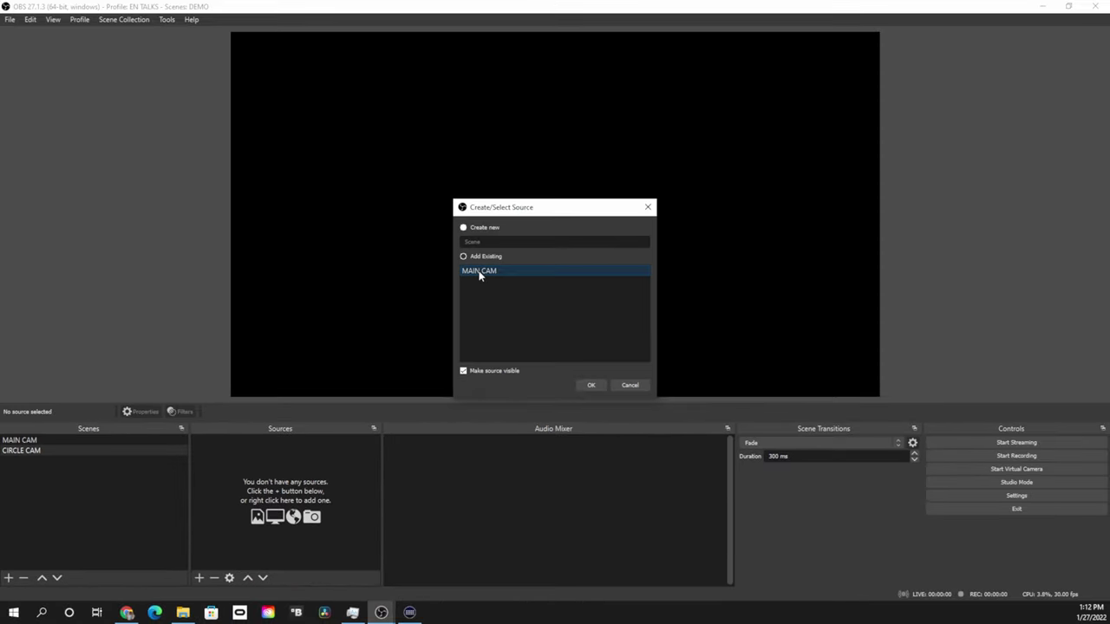
click(592, 385)
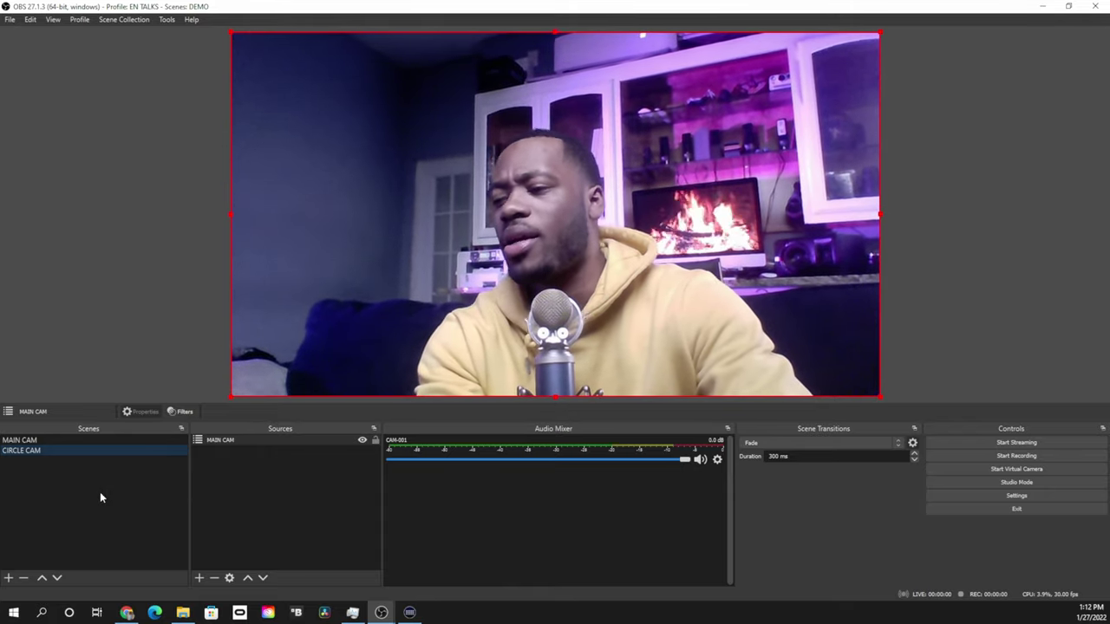
Create a new scene named EXAMPLE SCREEN
click(8, 578)
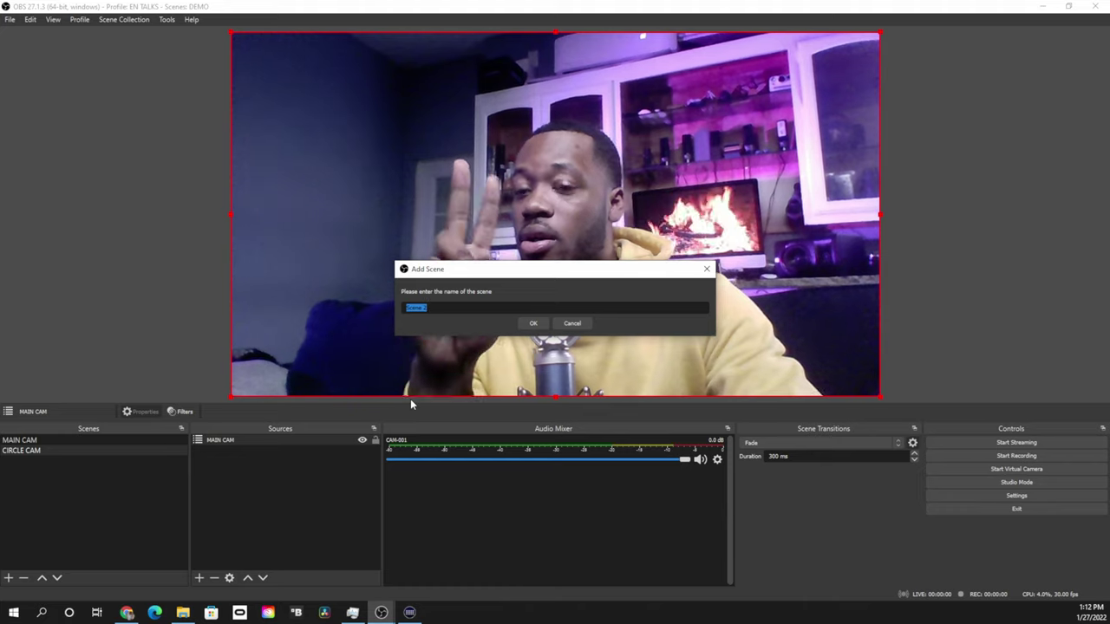
text(EDAPL)
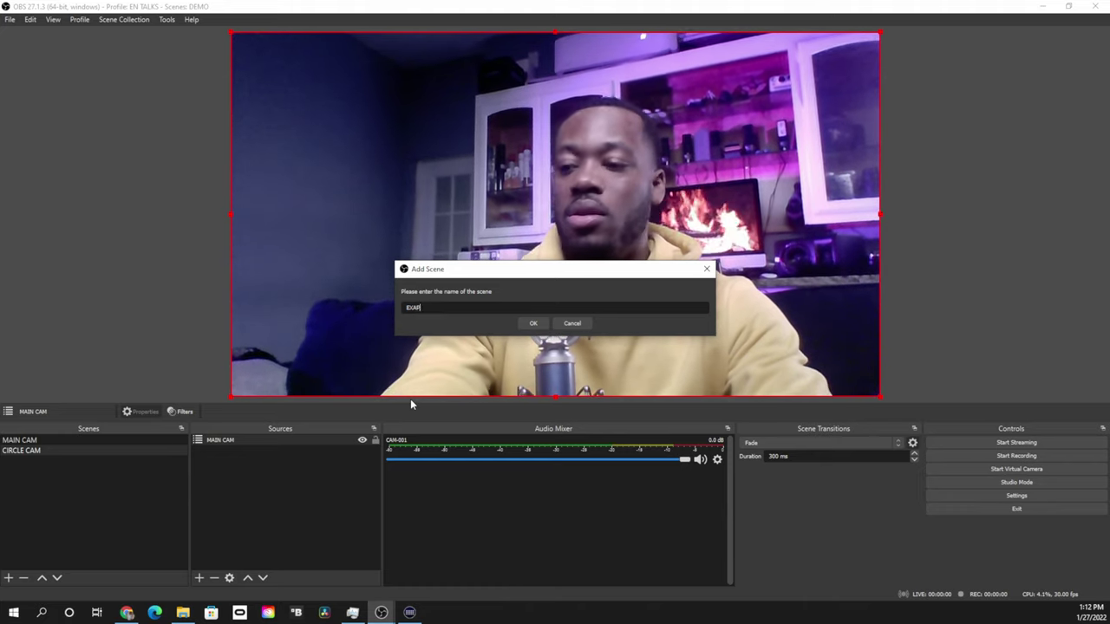
key(BackSpace)
key(BackSpace)
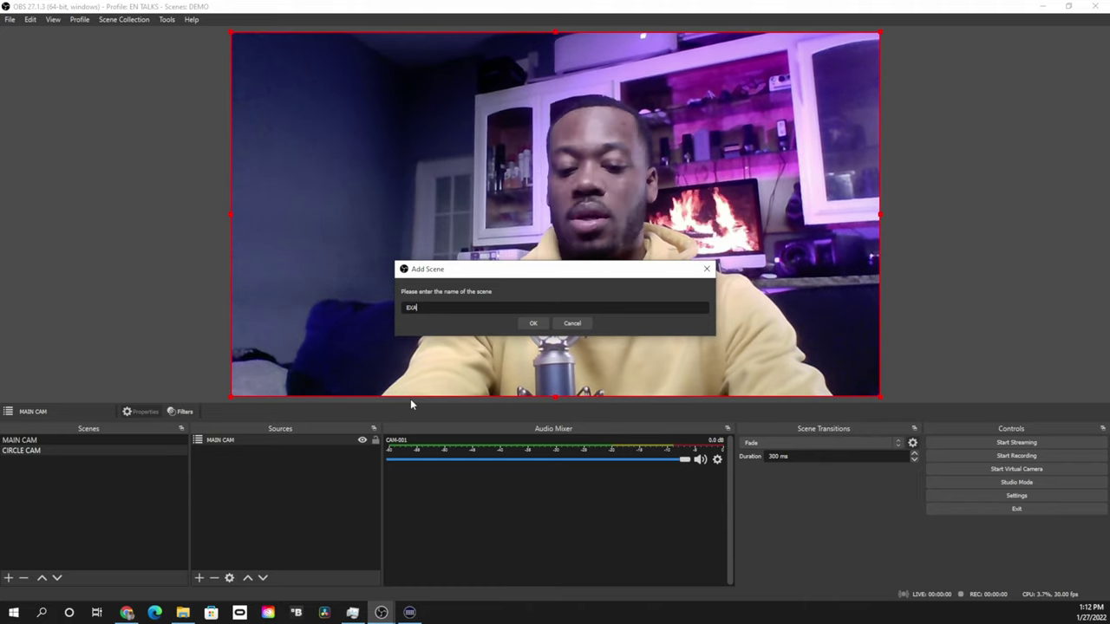
text(MPLE SCREEN)
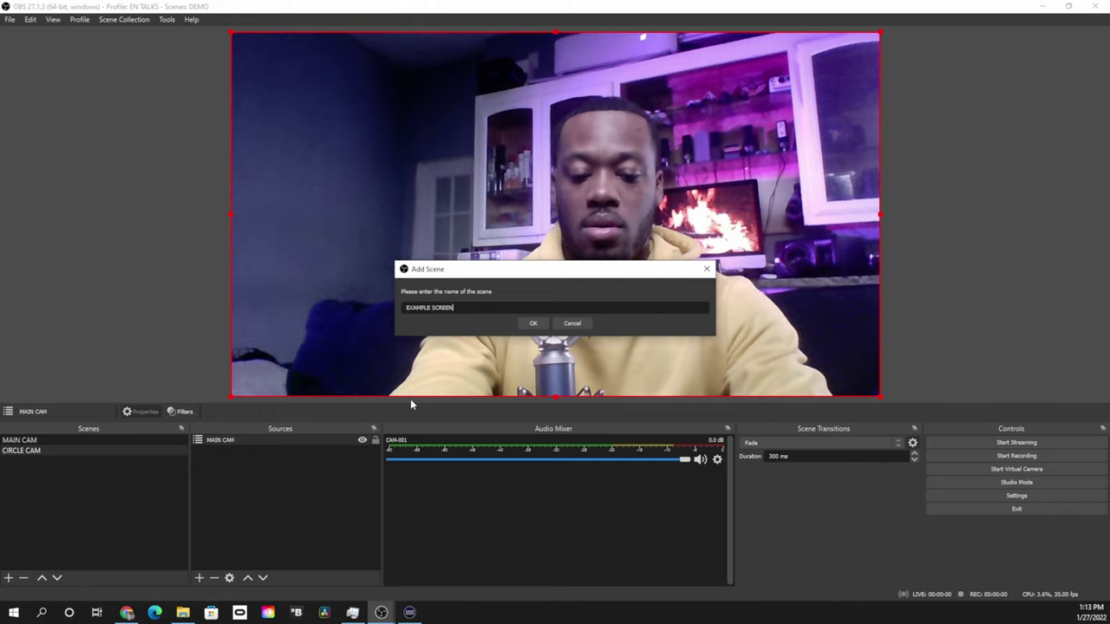
key(Return)
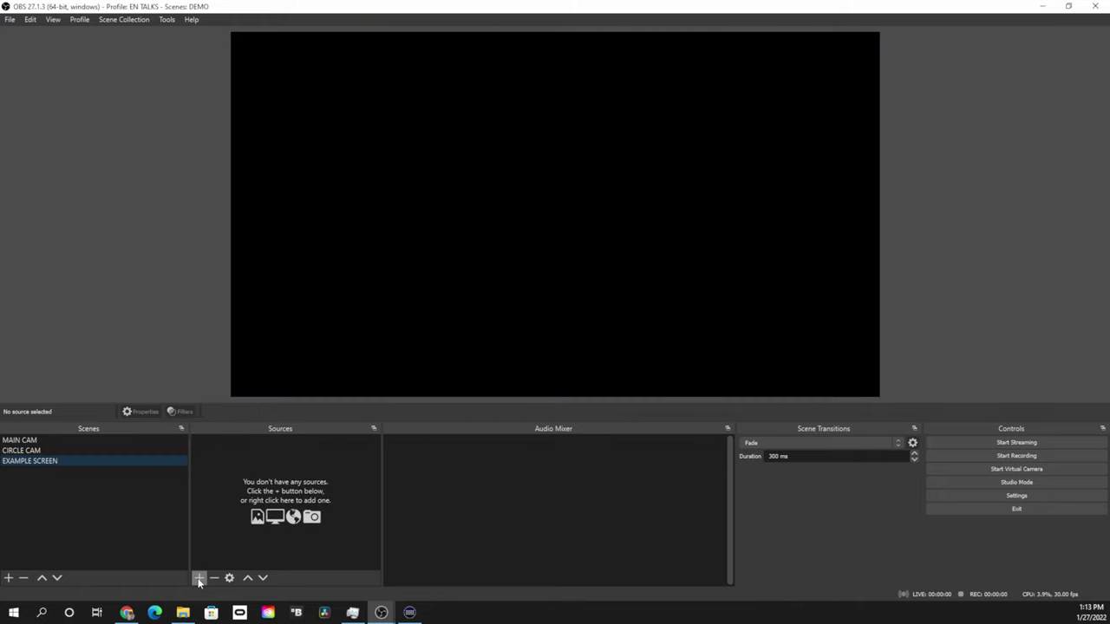
Add an image source named BG showing BG-001.psd from the Main Files BG folder
click(198, 578)
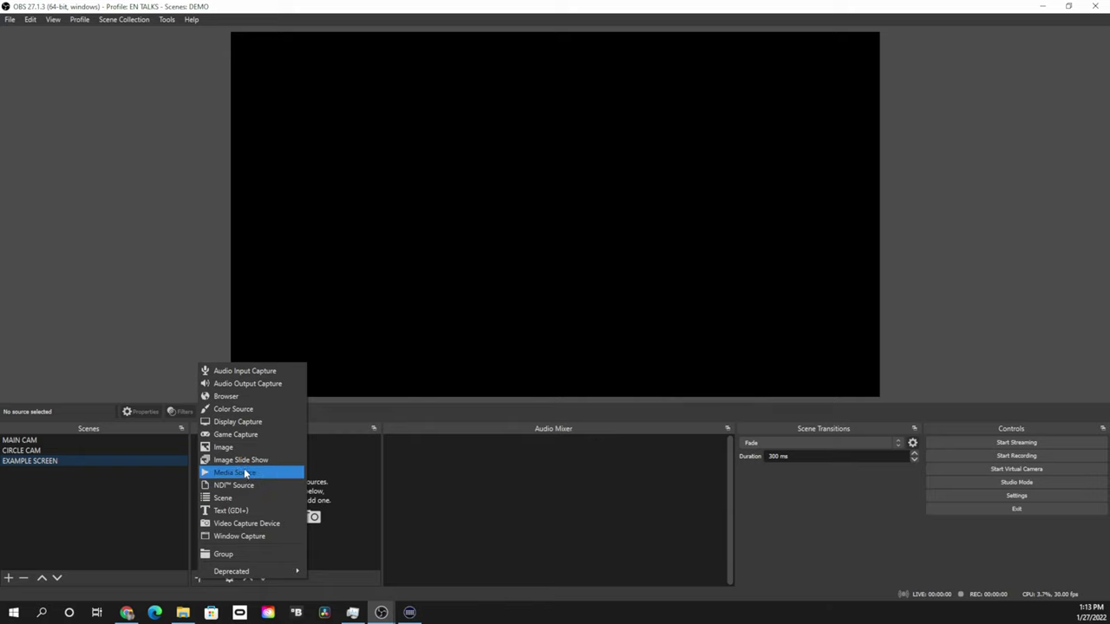
click(231, 446)
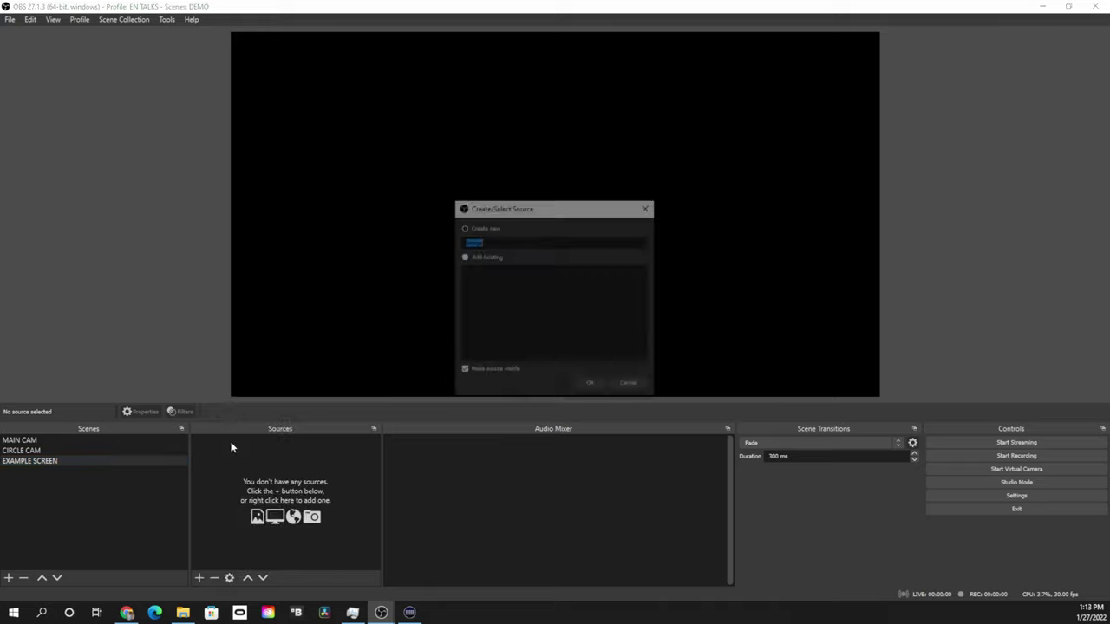
text(BG)
click(602, 390)
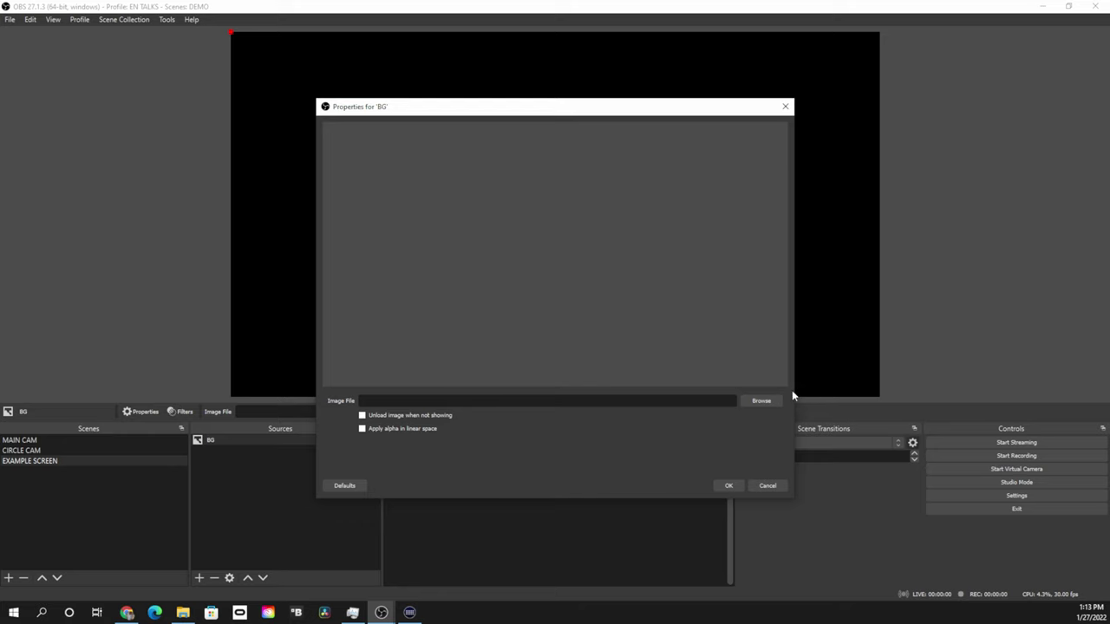
click(762, 401)
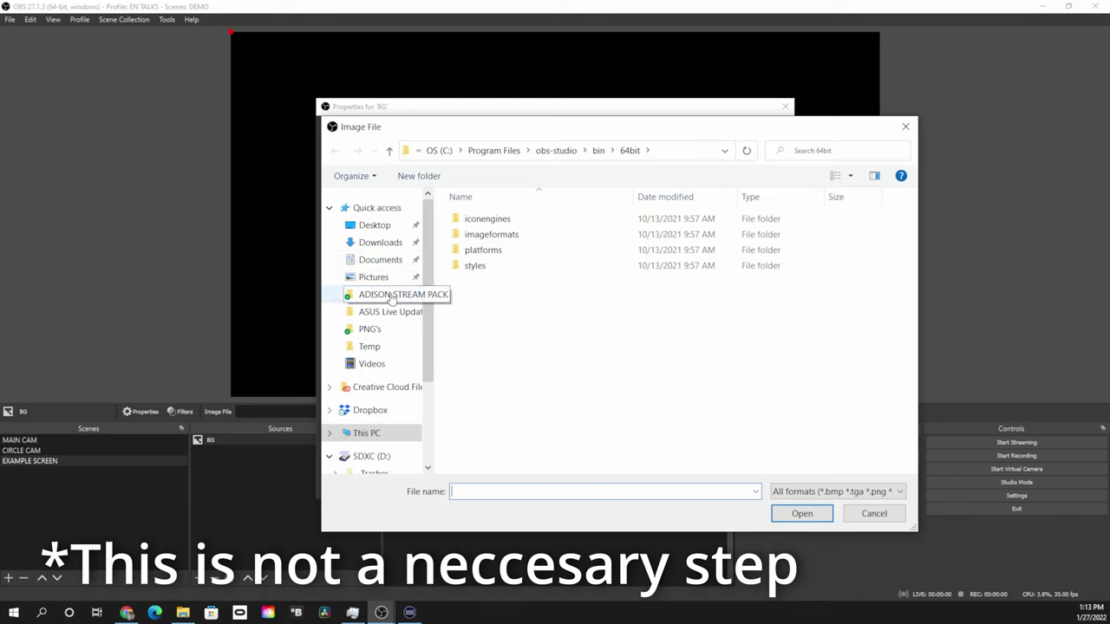
click(390, 295)
double_click(474, 222)
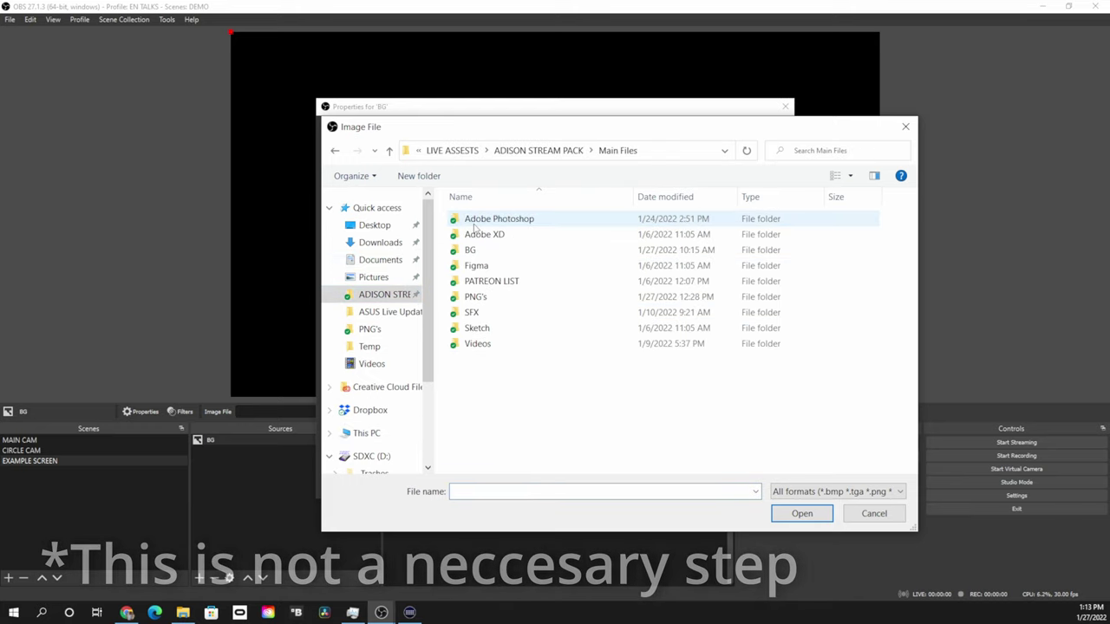
double_click(479, 250)
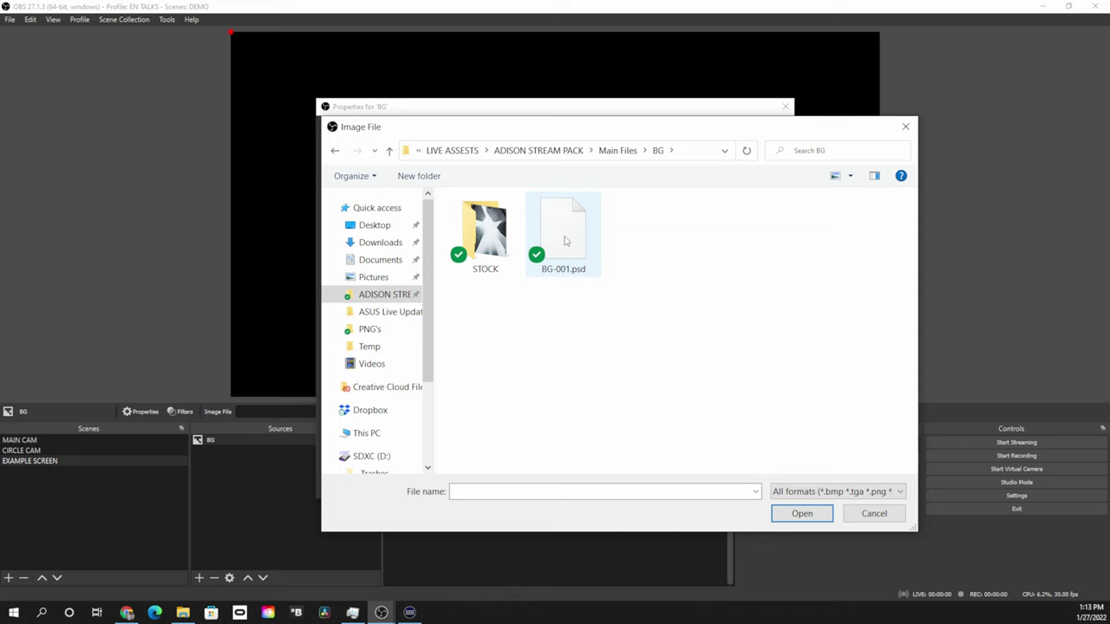
click(802, 514)
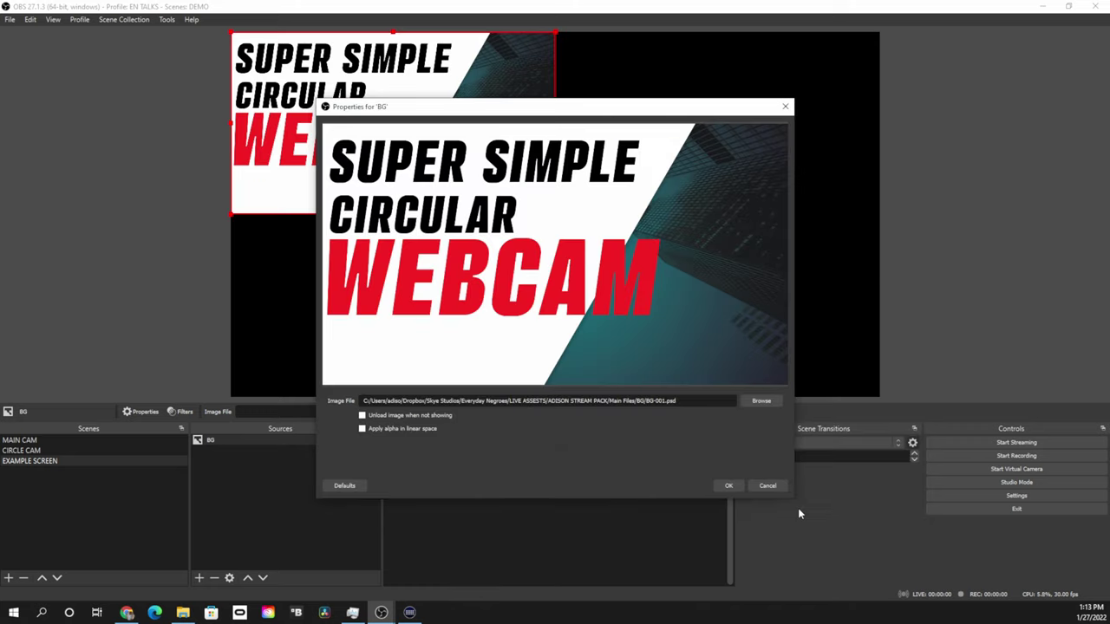
click(728, 485)
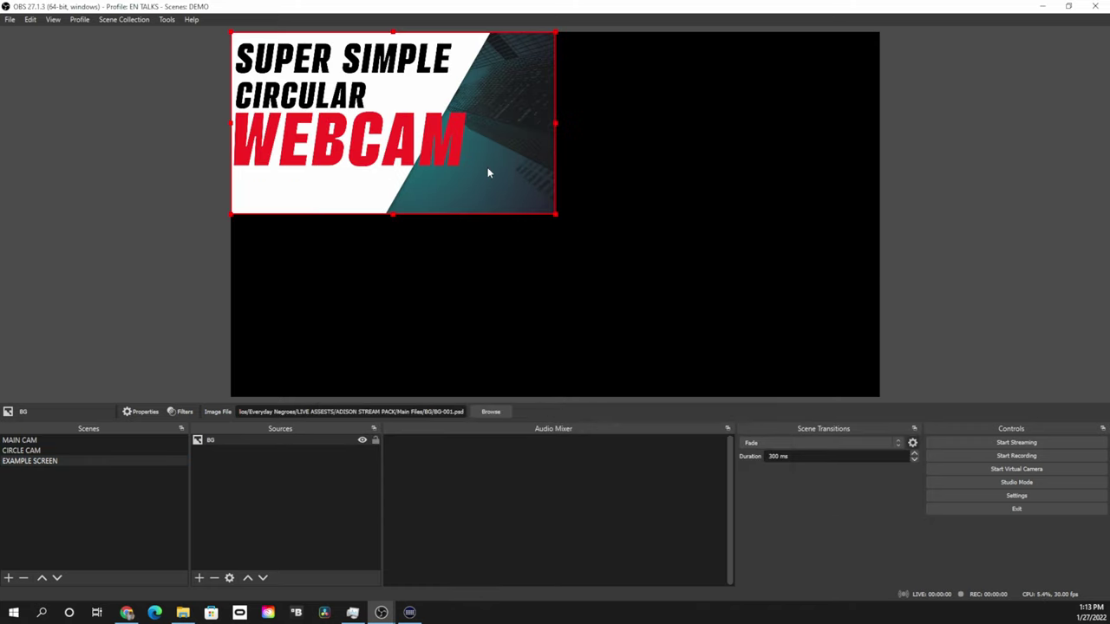
Stretch the BG image to fill the canvas and lock it in place
key(ctrl+f)
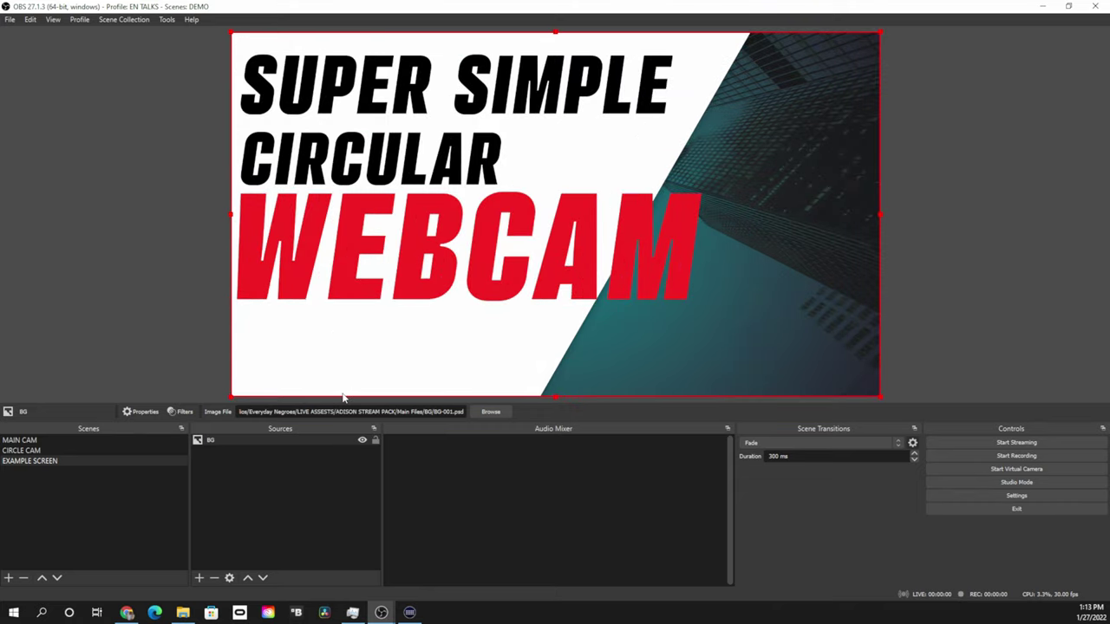
click(375, 441)
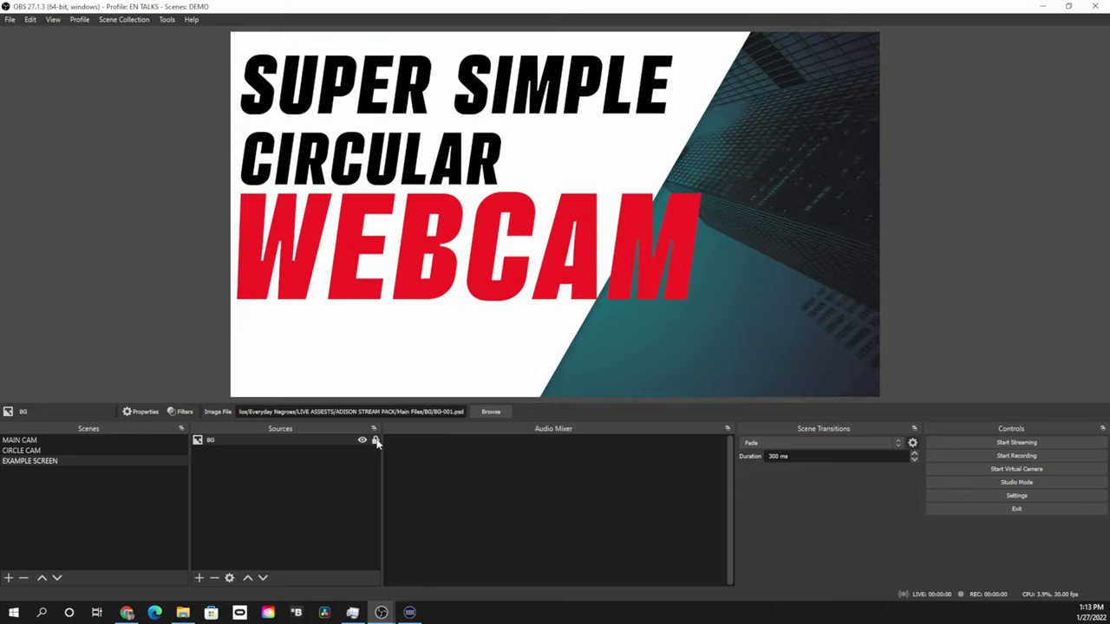
click(304, 484)
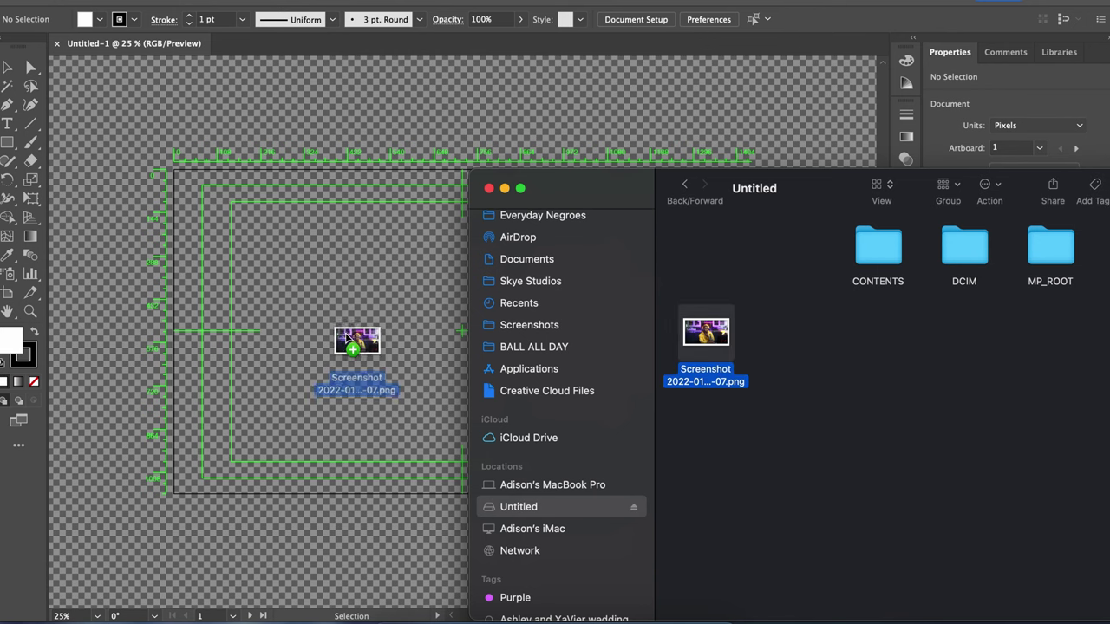
Place the webcam screenshot into the document and scale it down toward artboard size
drag(348, 336, 345, 337)
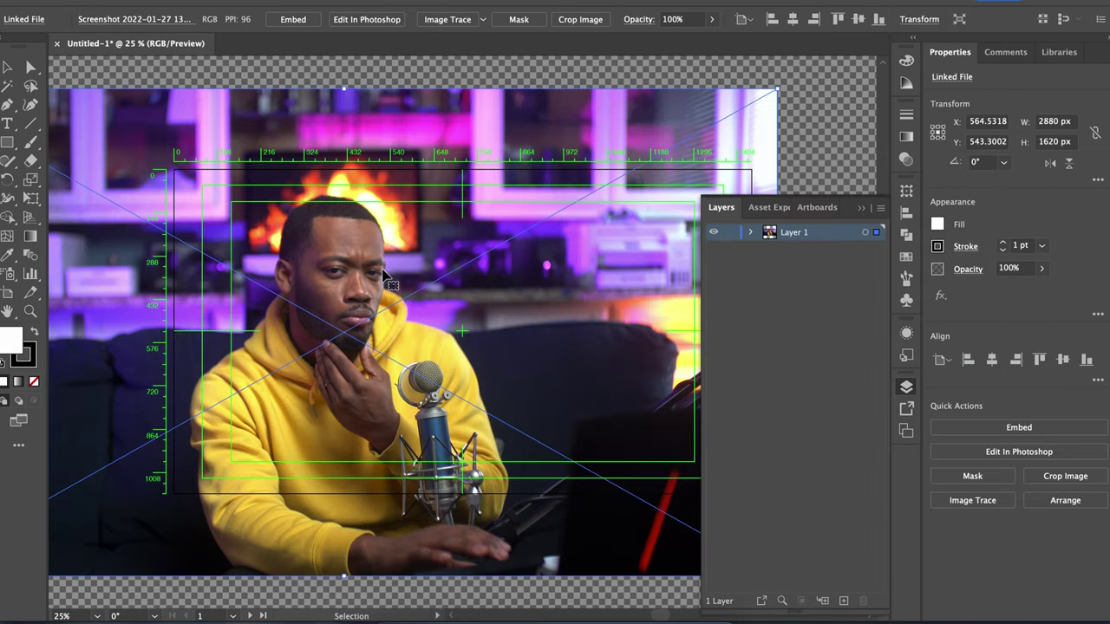
drag(780, 90, 571, 205)
drag(476, 276, 568, 271)
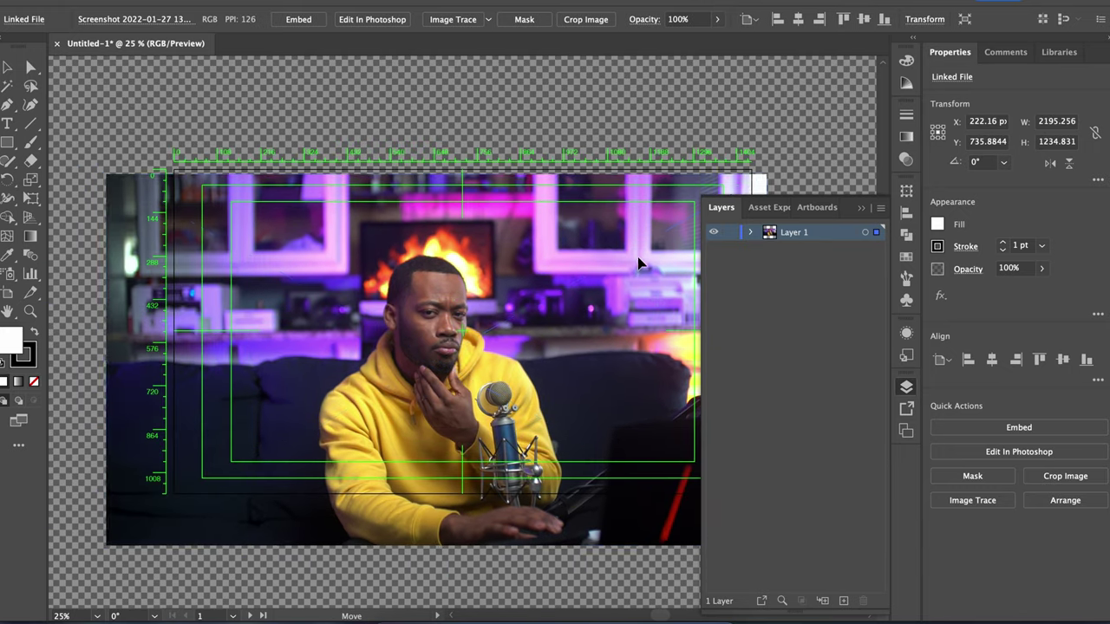
click(151, 542)
drag(108, 547, 141, 511)
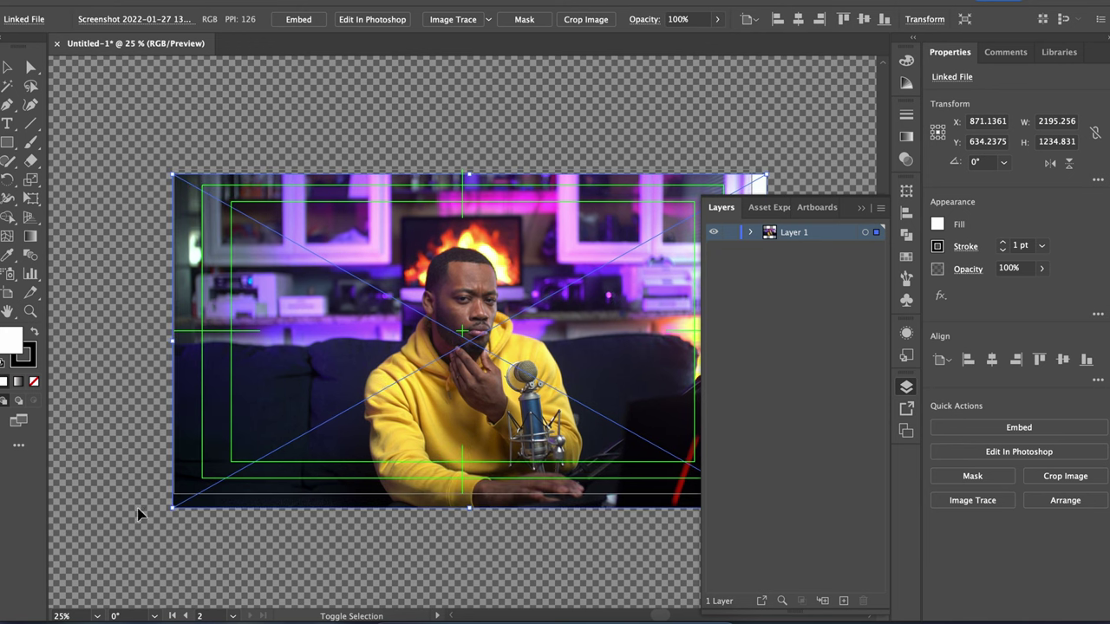
Centre the photo horizontally and vertically on the artboard, trim its edges to fit, and deselect
click(798, 18)
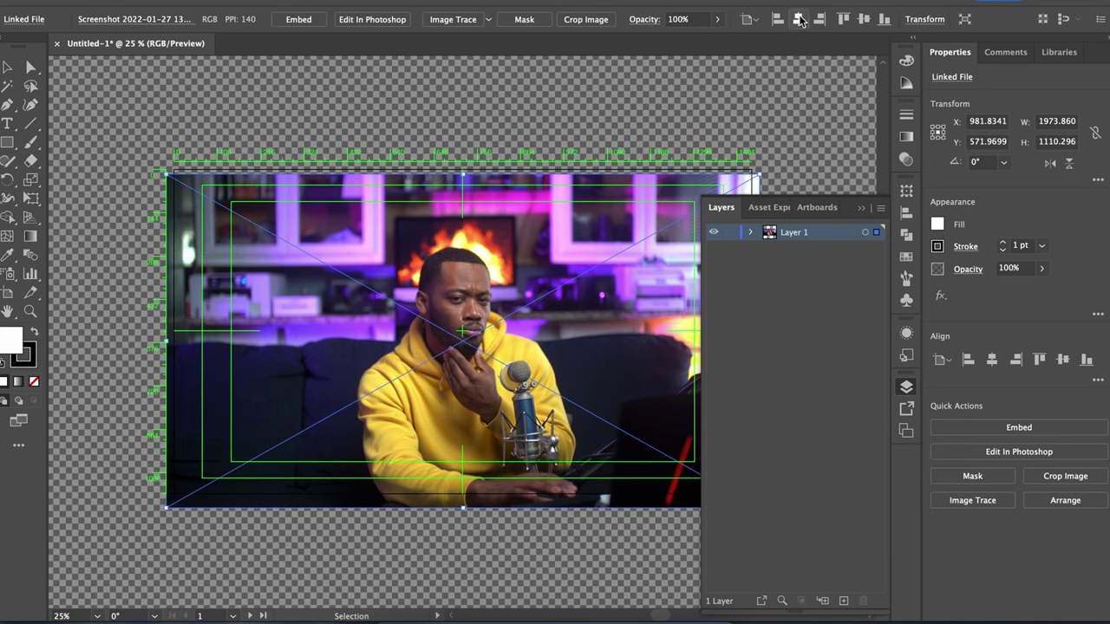
click(863, 19)
click(859, 207)
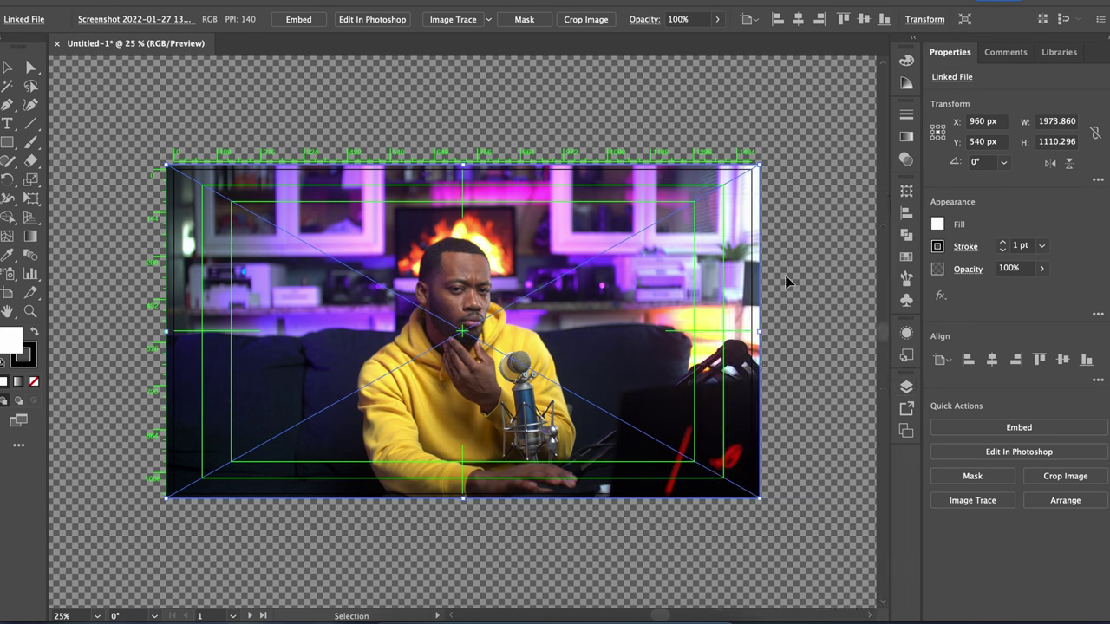
drag(760, 331, 754, 333)
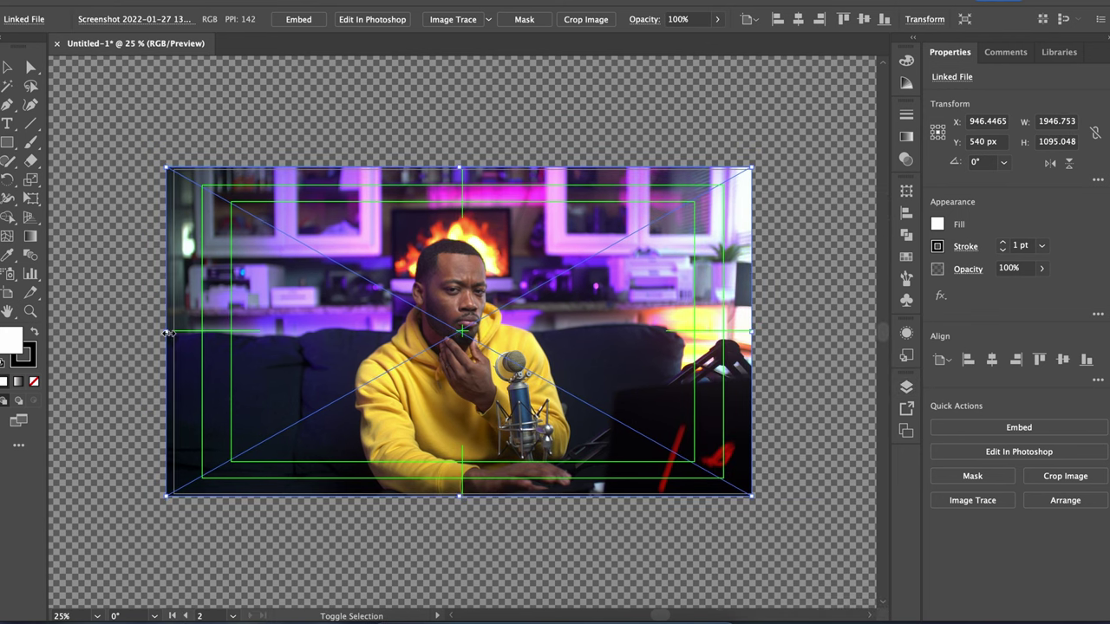
drag(166, 332, 175, 339)
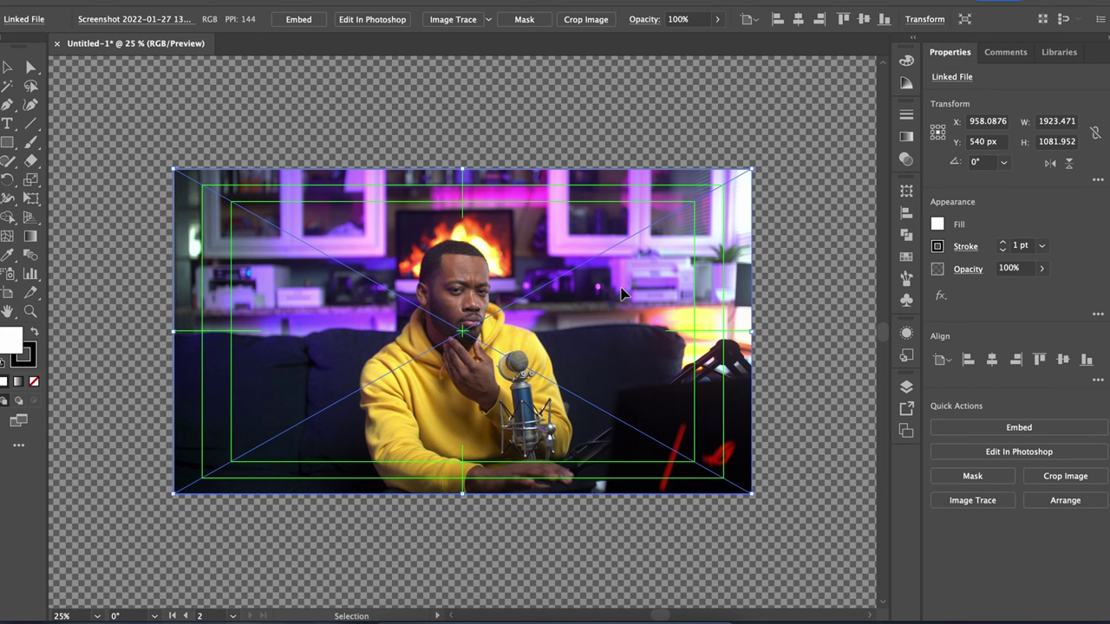
double_click(622, 295)
click(716, 149)
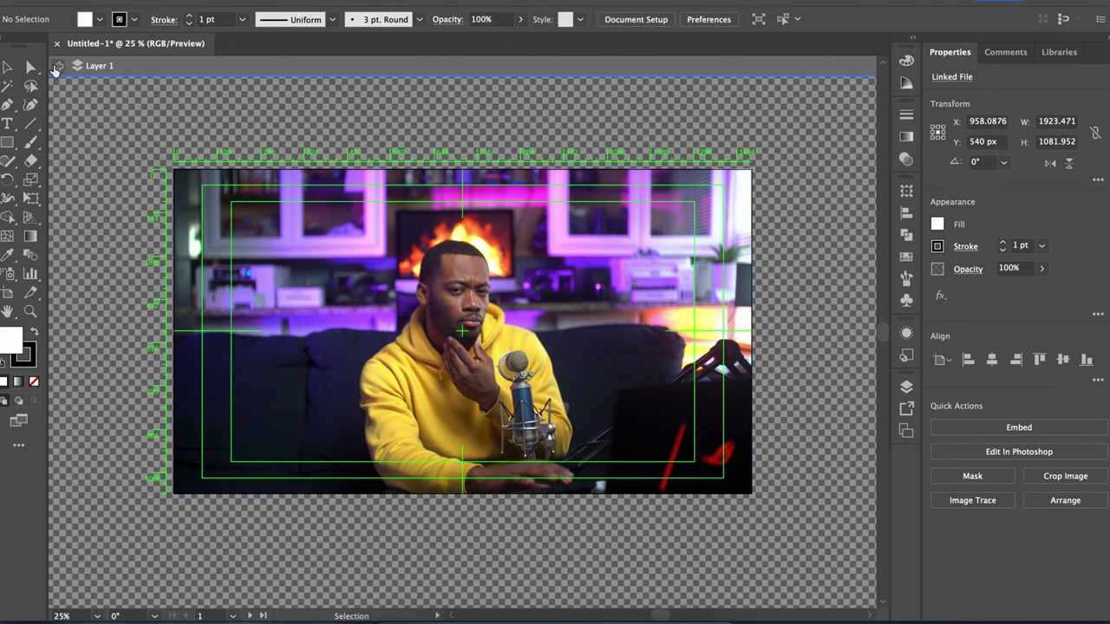
double_click(717, 149)
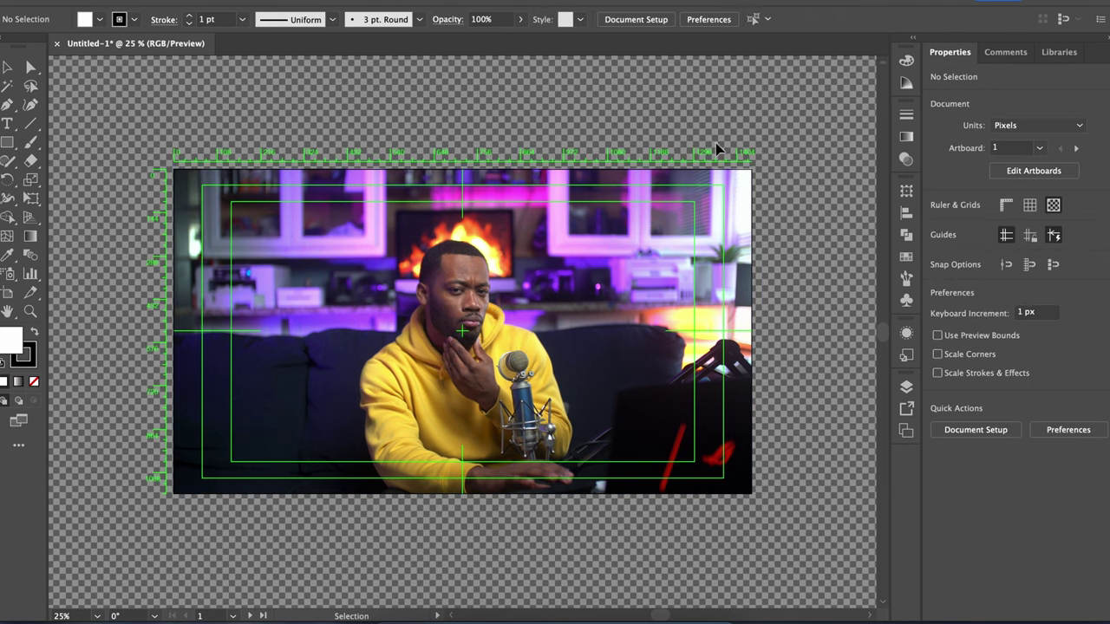
Add Layer 2 above the photo, lock Layer 1, and make Layer 2 active
click(908, 388)
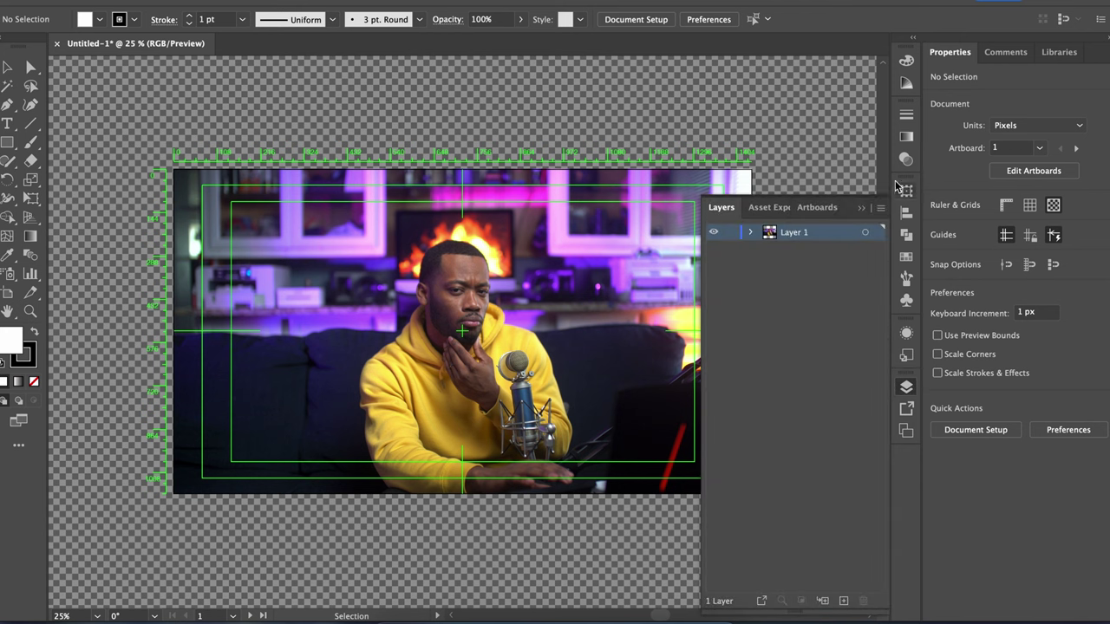
click(843, 601)
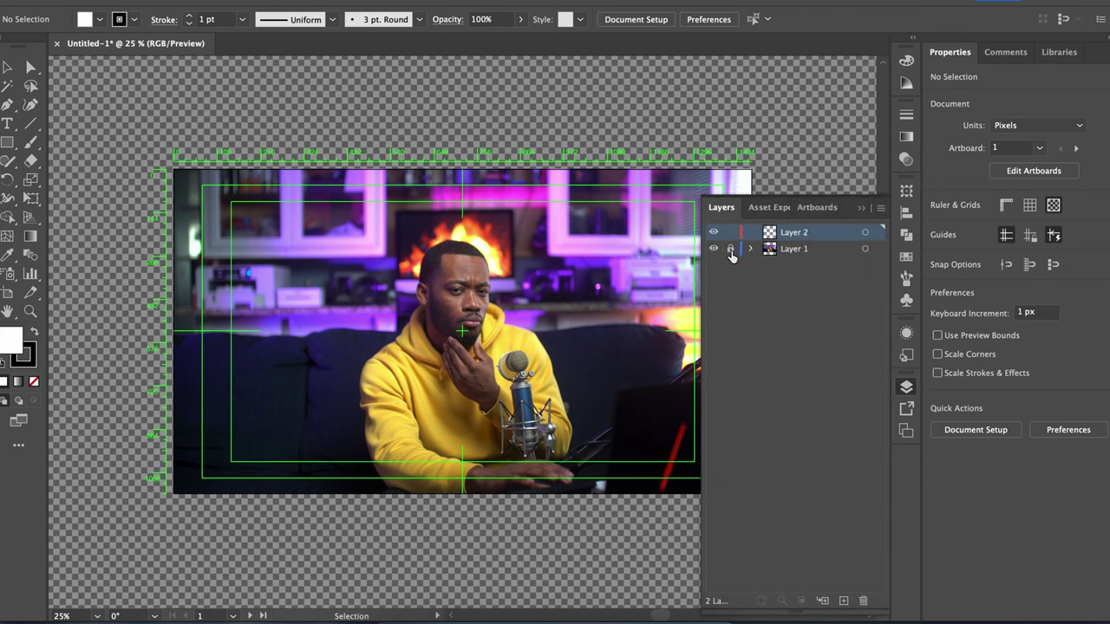
click(730, 250)
click(806, 240)
Draw a circle over the photo's centre with the Ellipse Tool and move it up
click(7, 142)
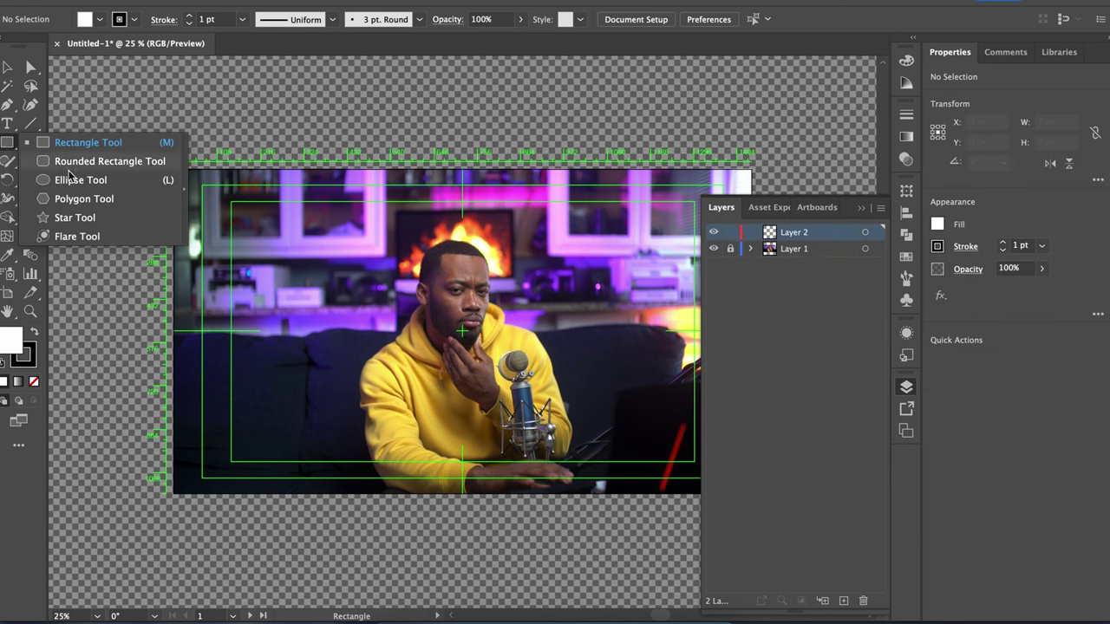
click(71, 179)
drag(341, 234, 582, 476)
click(7, 71)
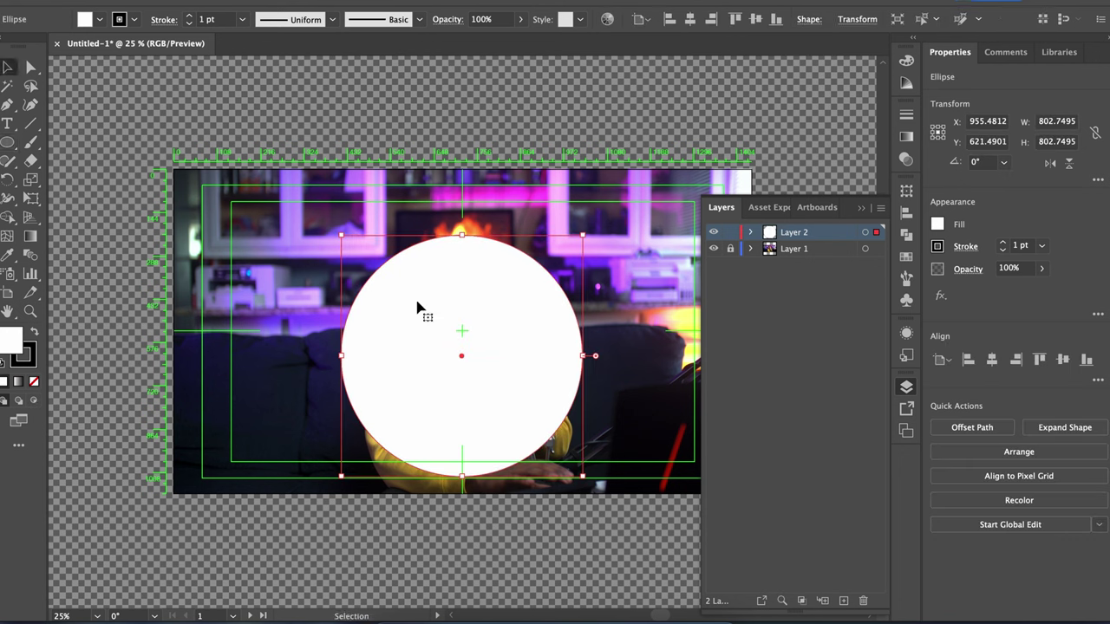
drag(502, 367, 507, 341)
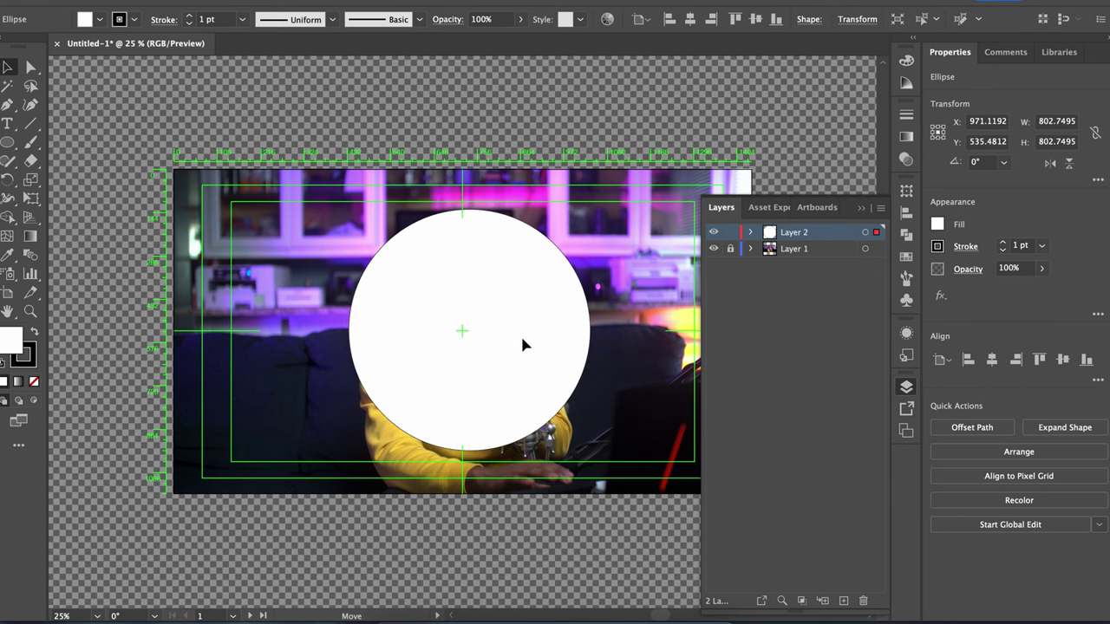
Give the circle no stroke and a black fill, centre it on the artboard, and hide Layer 1
click(212, 19)
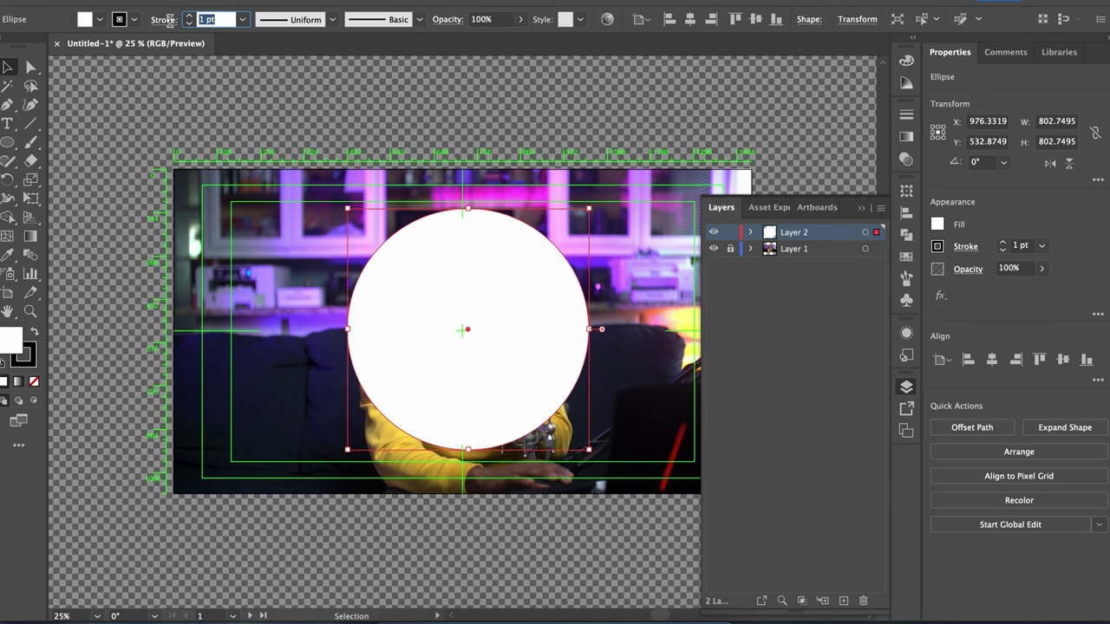
key(slash)
click(100, 19)
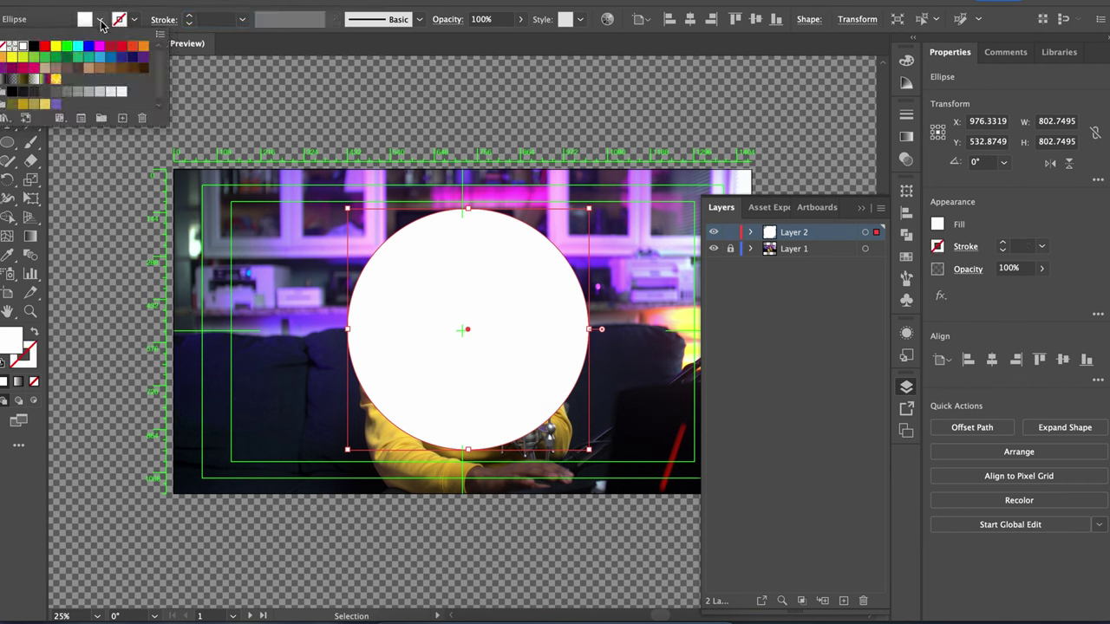
click(35, 50)
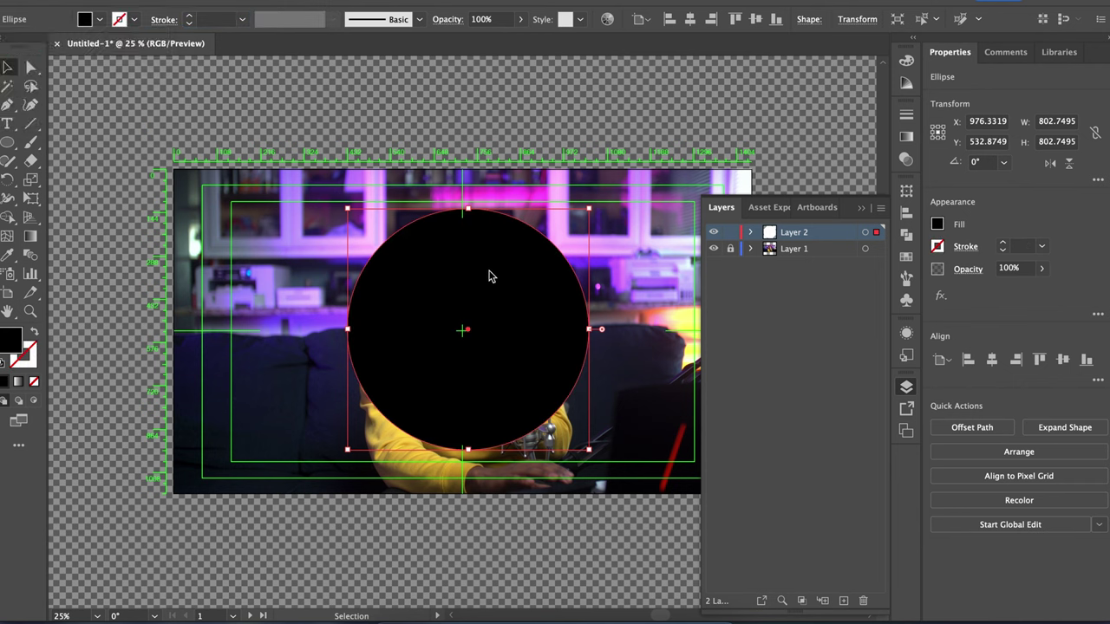
drag(511, 310, 512, 307)
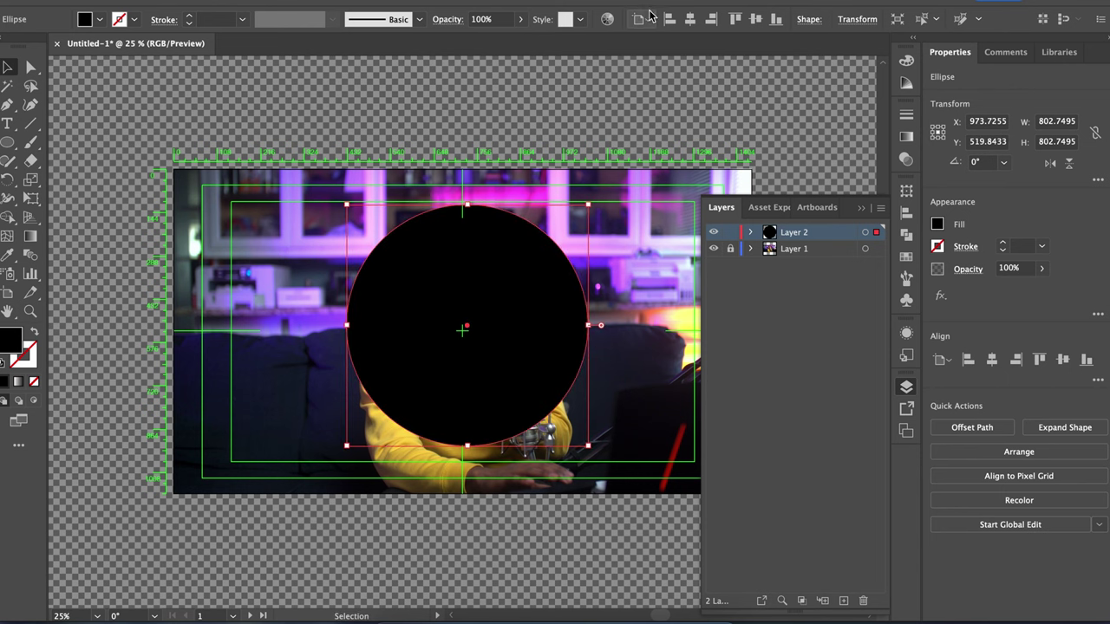
click(690, 19)
click(756, 19)
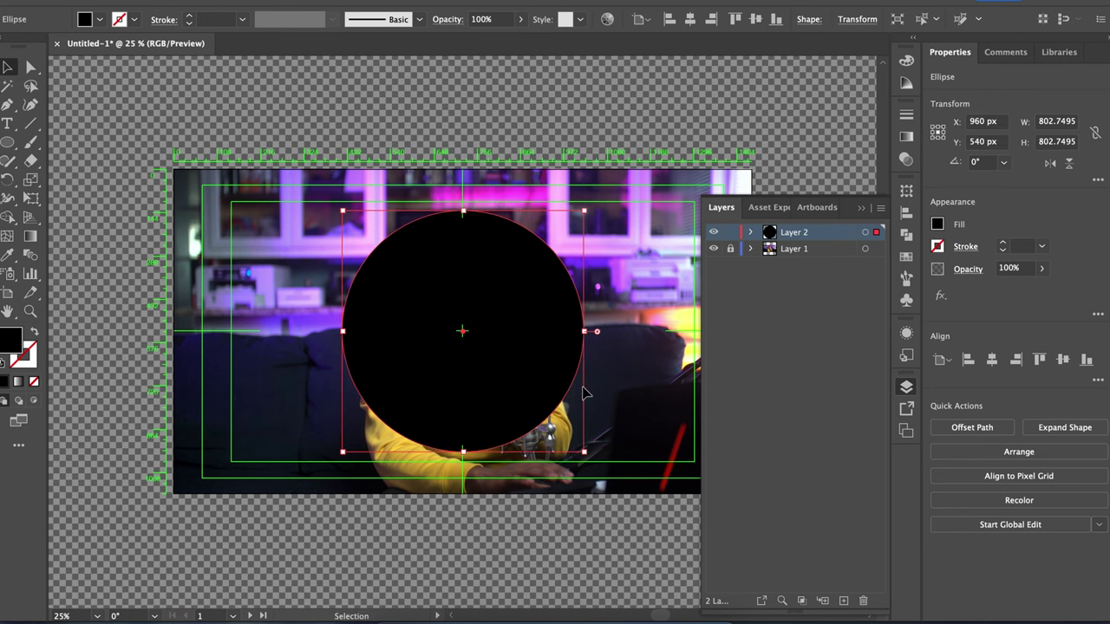
click(648, 310)
click(515, 317)
click(713, 249)
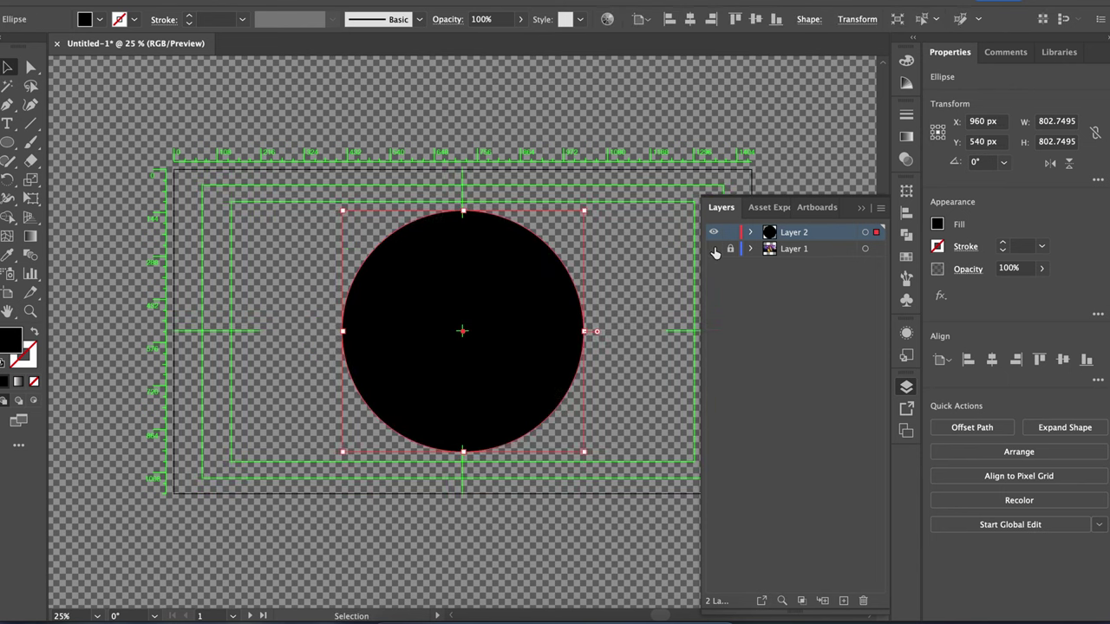
Export the black circle as circle-mask.png with a transparent background
click(111, 0)
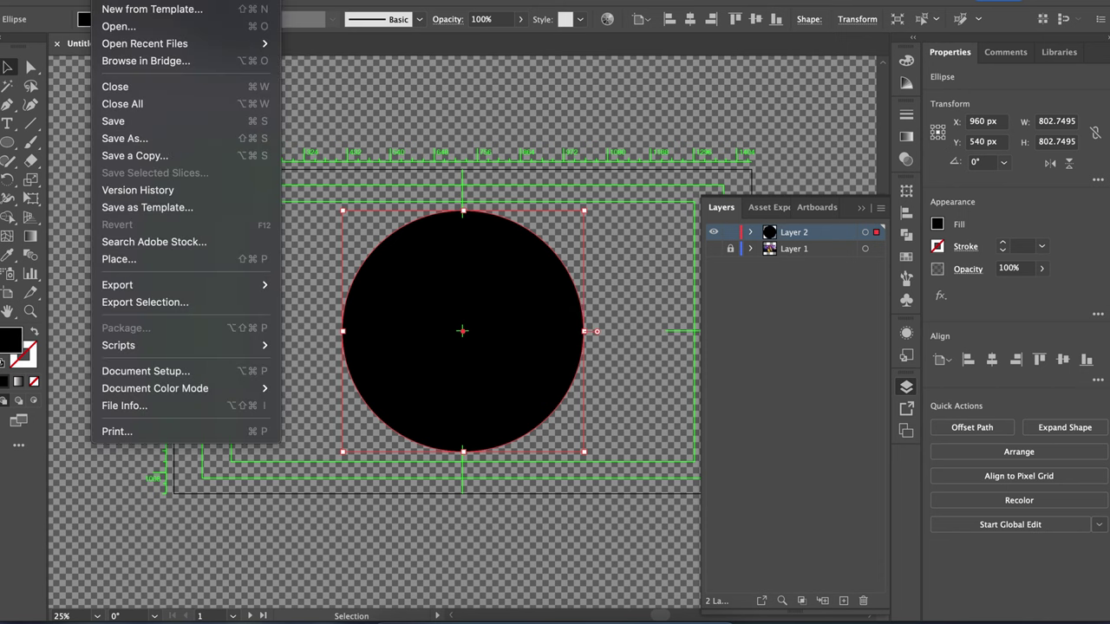
mouse_move(167, 291)
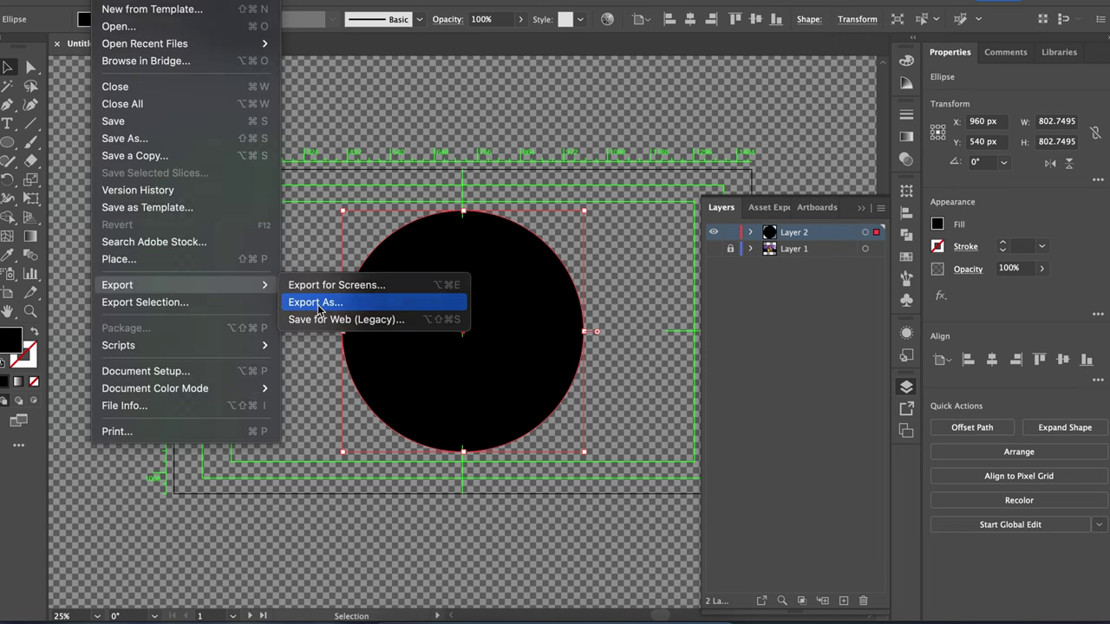
click(318, 310)
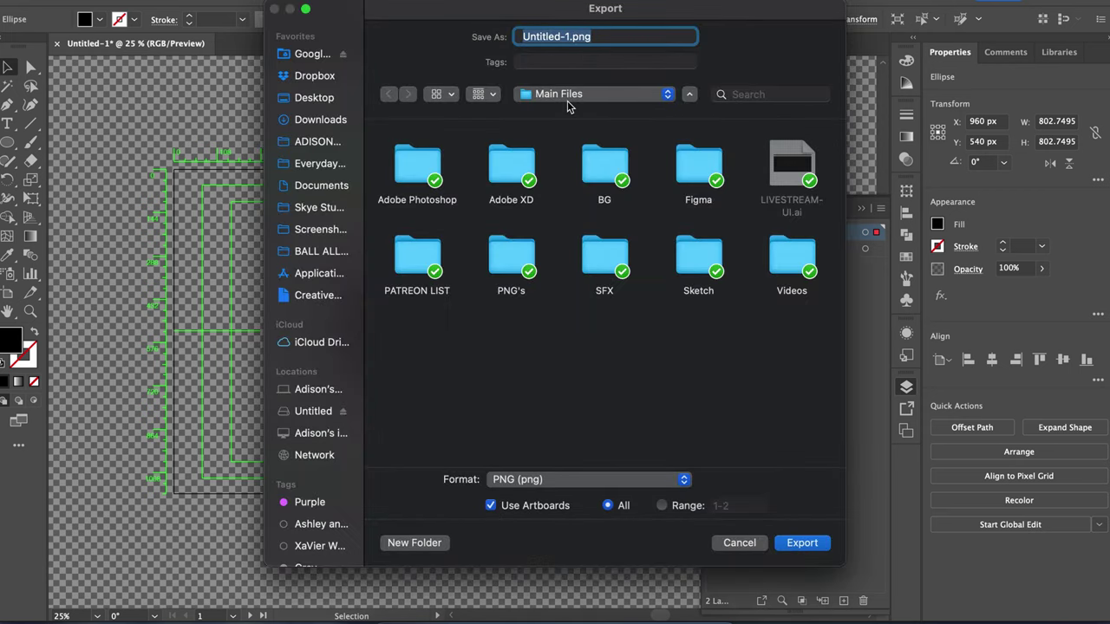
text(circle-mask)
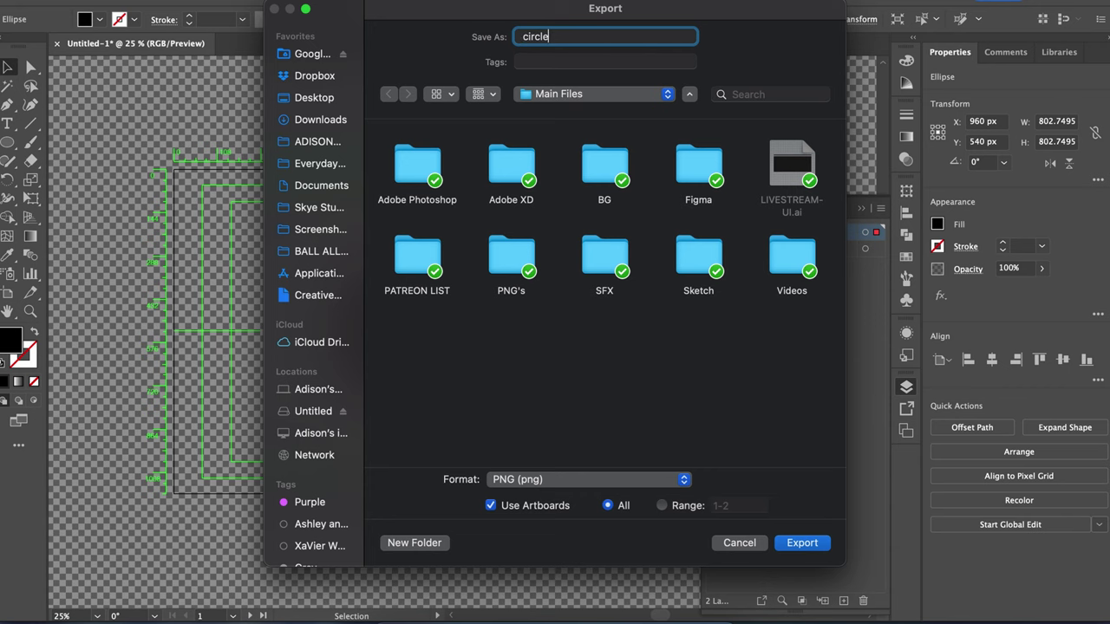
click(801, 544)
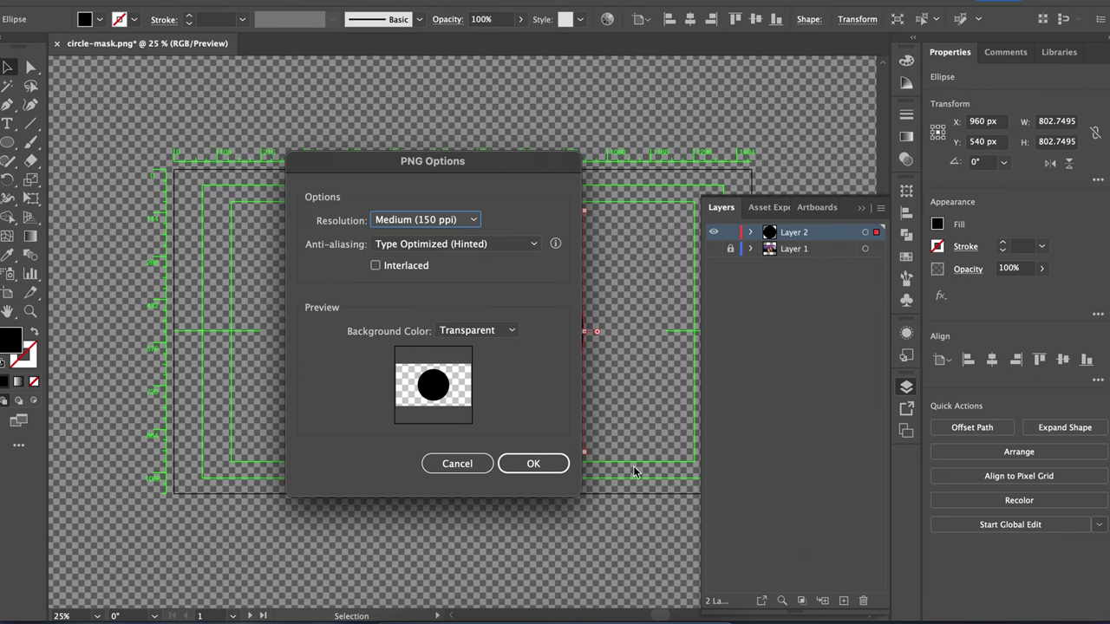
click(533, 464)
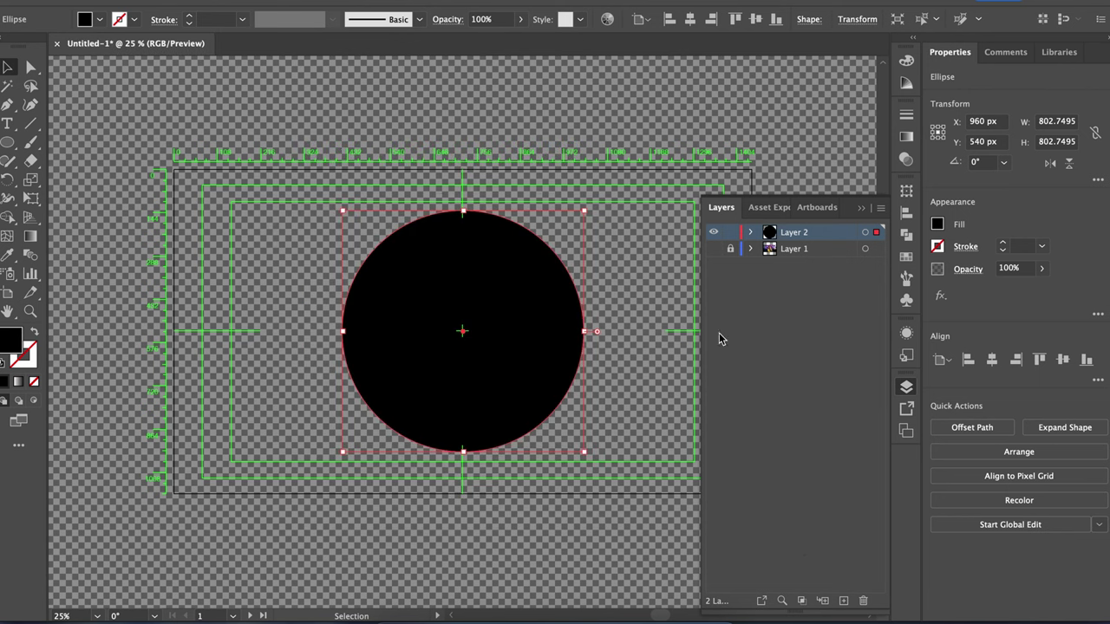
click(632, 284)
Apply a Stylize Drop Shadow at 77% opacity to the black circle
click(520, 312)
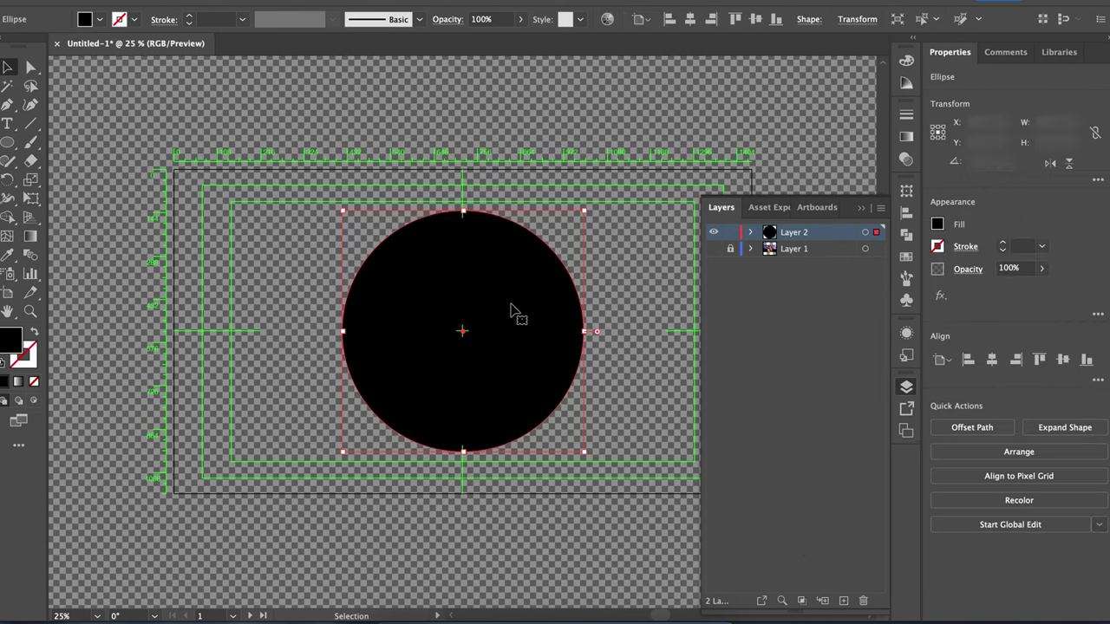
click(308, 0)
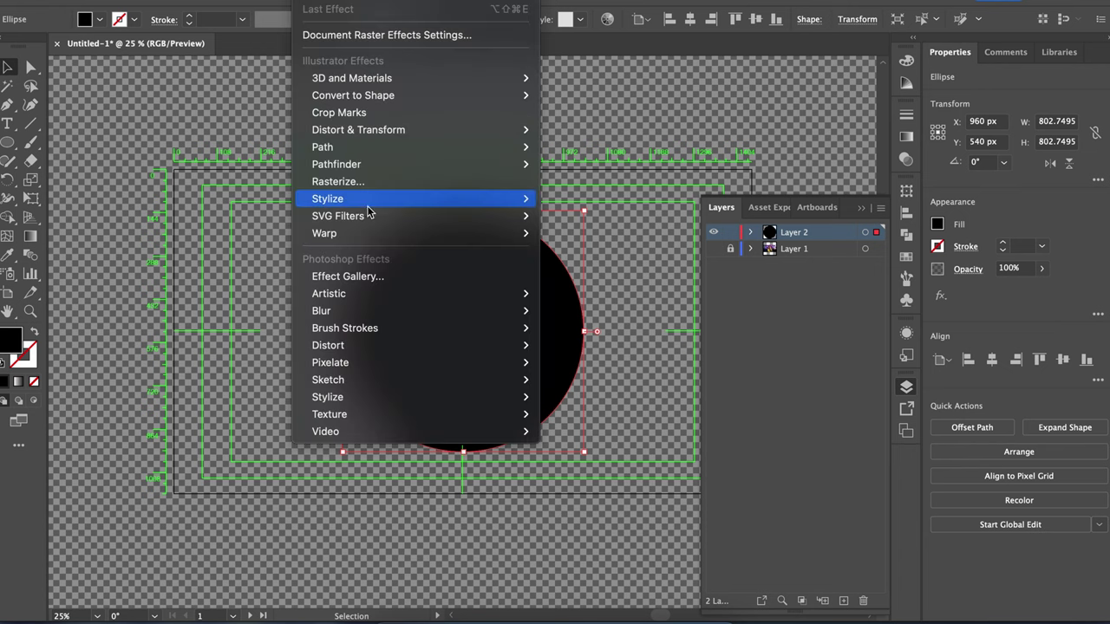
mouse_move(351, 204)
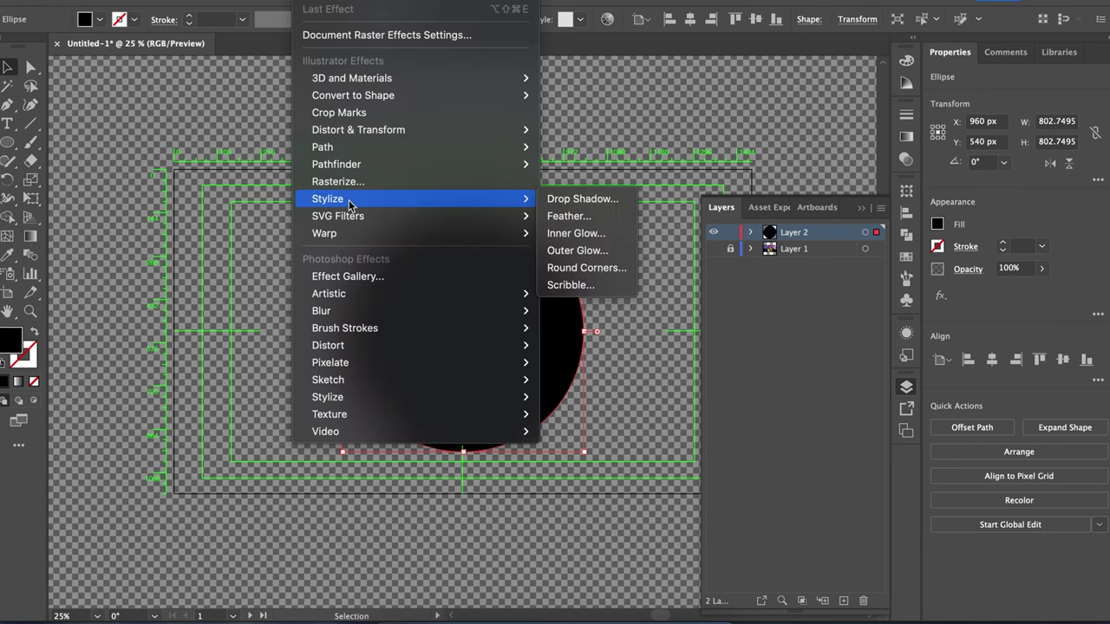
click(583, 199)
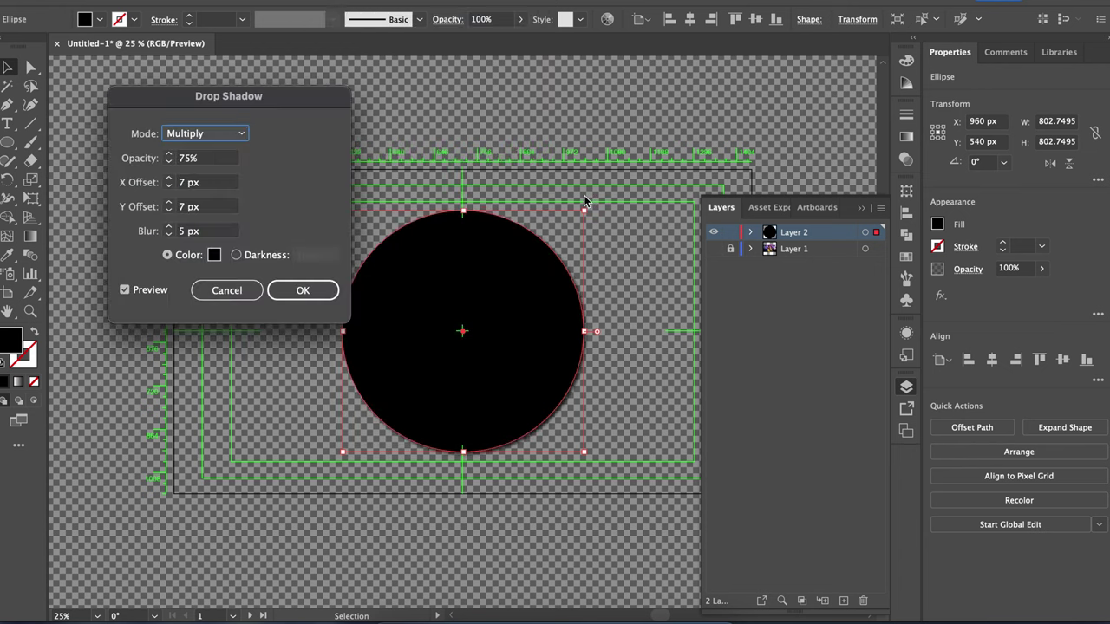
click(182, 160)
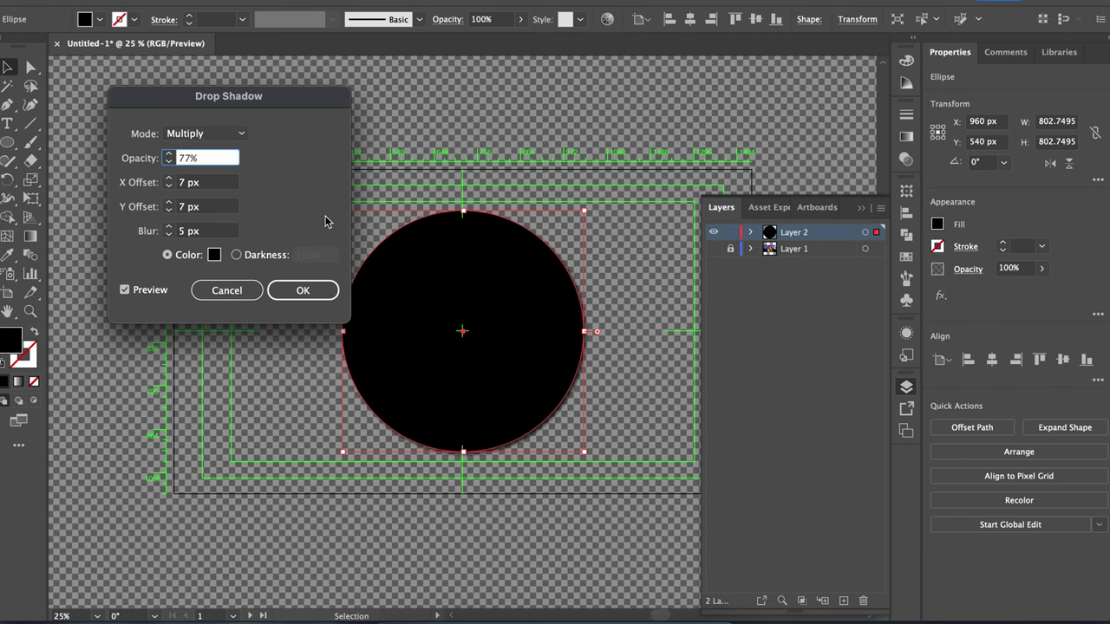
text(77%)
click(306, 295)
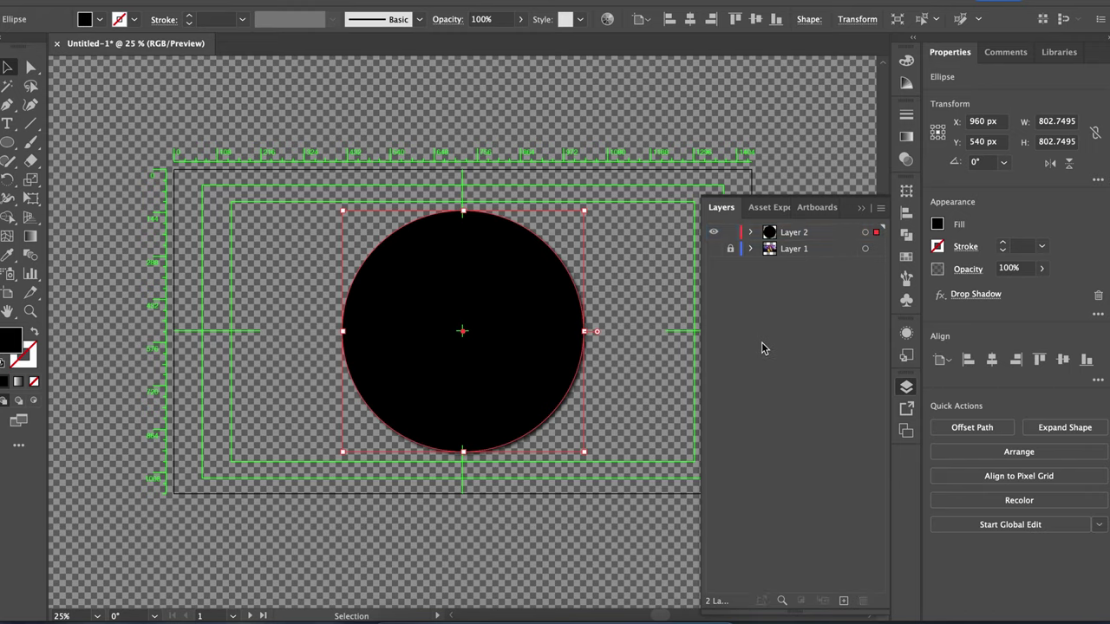
Zoom in to check the shadow's edge, zoom back out, and begin Export As
click(658, 345)
scroll(589, 377, up, 3)
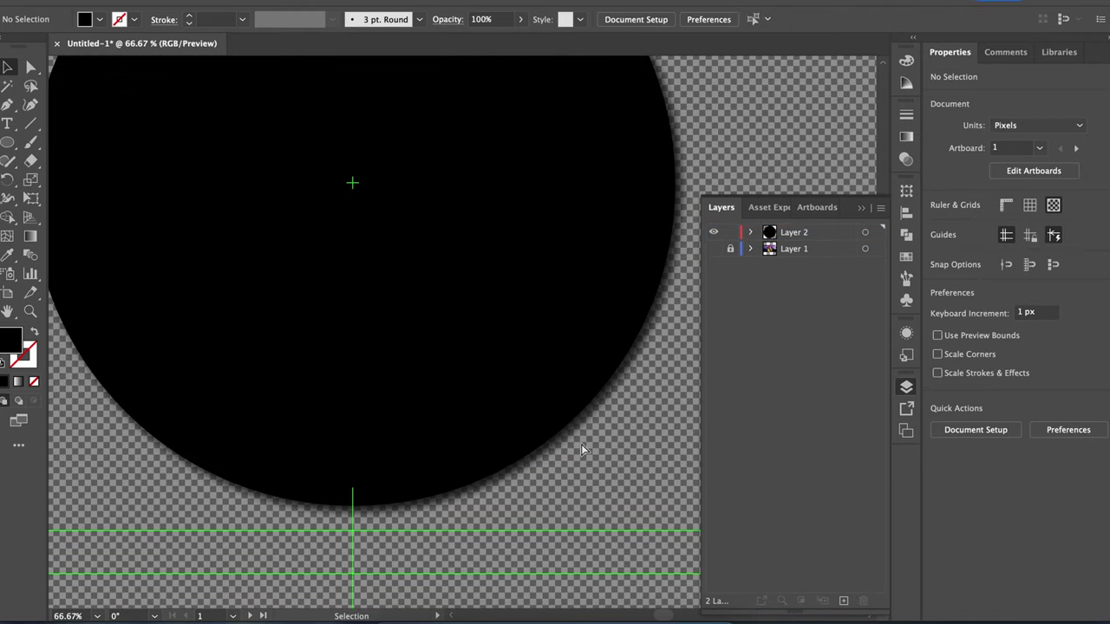
key(super+minus)
key(super+minus)
scroll(607, 364, up, 2)
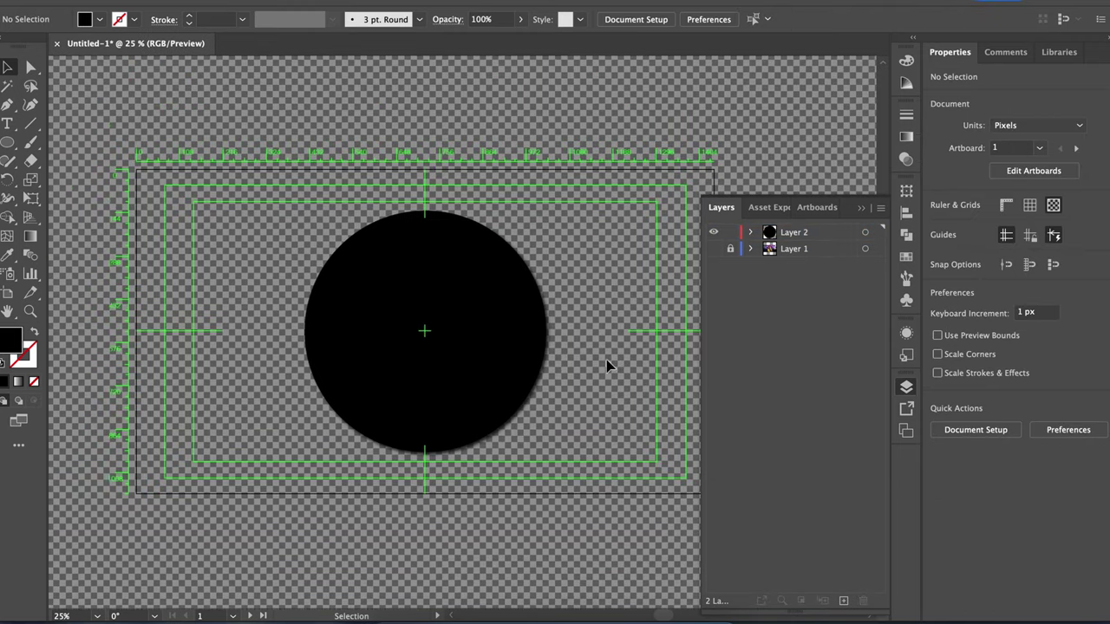
key(super+shift+e)
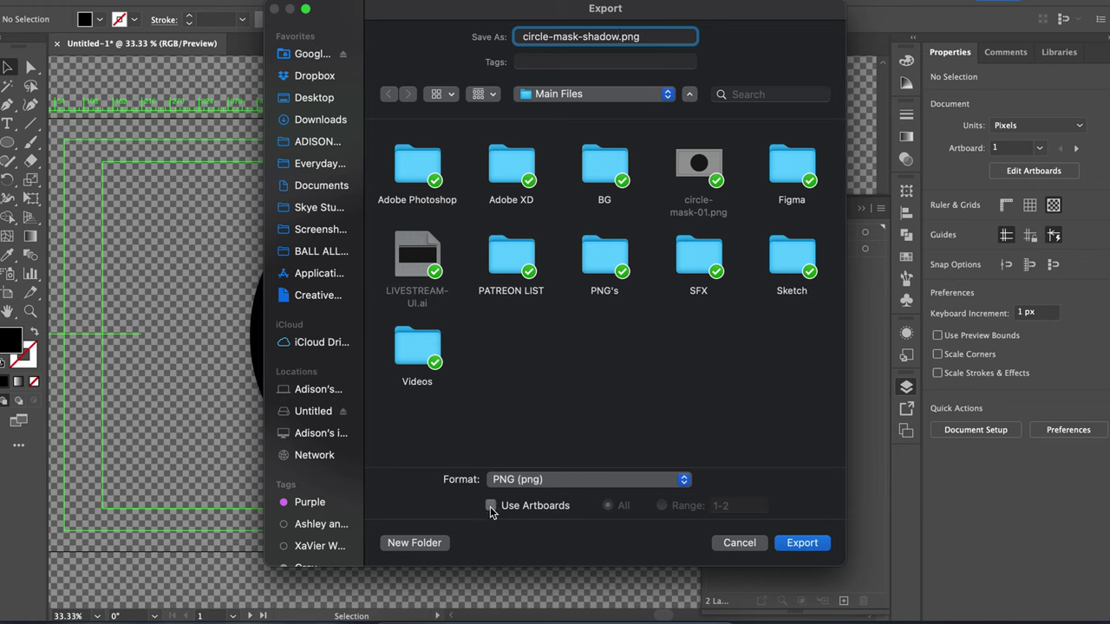
Export the shadowed circle as circle-mask-shadow.png
click(813, 546)
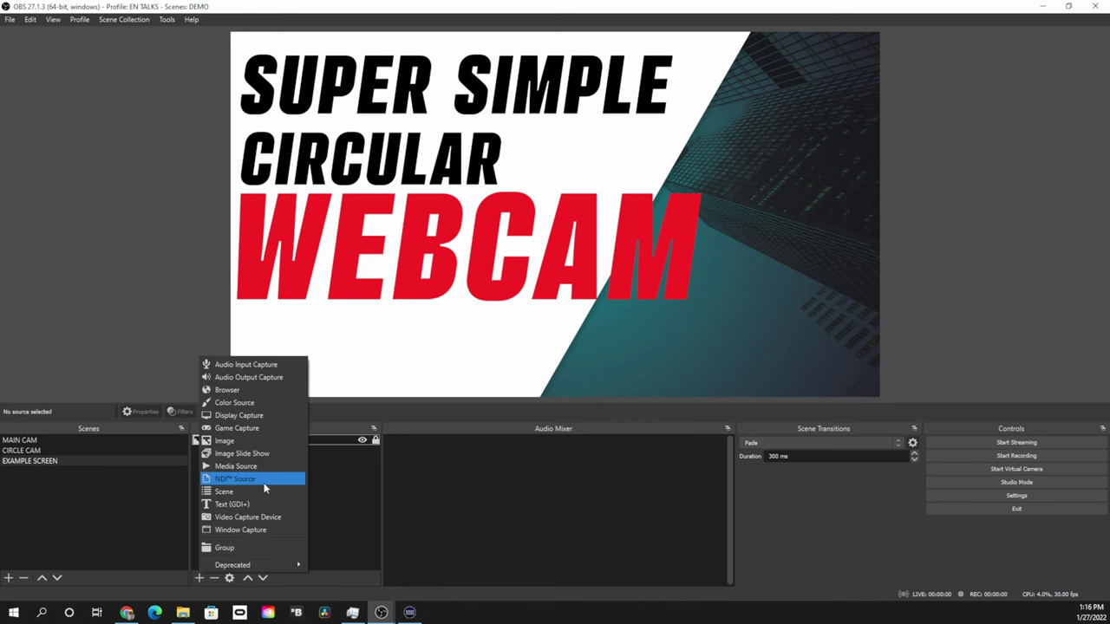
Add the CIRCLE CAM scene as a source in EXAMPLE SCREEN and select it
click(234, 492)
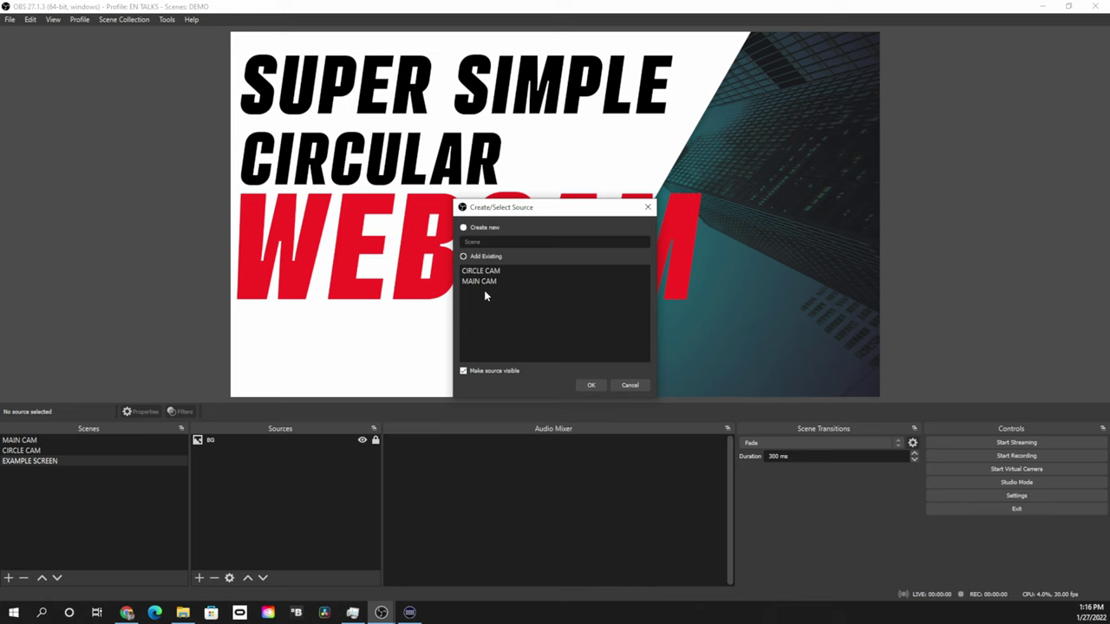
click(590, 385)
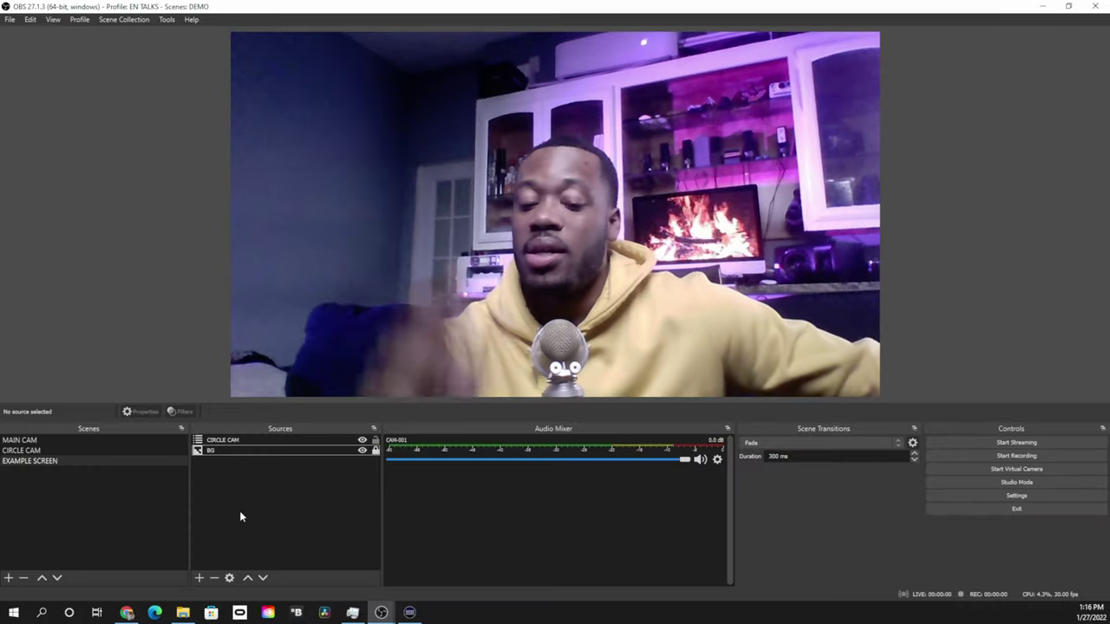
click(236, 441)
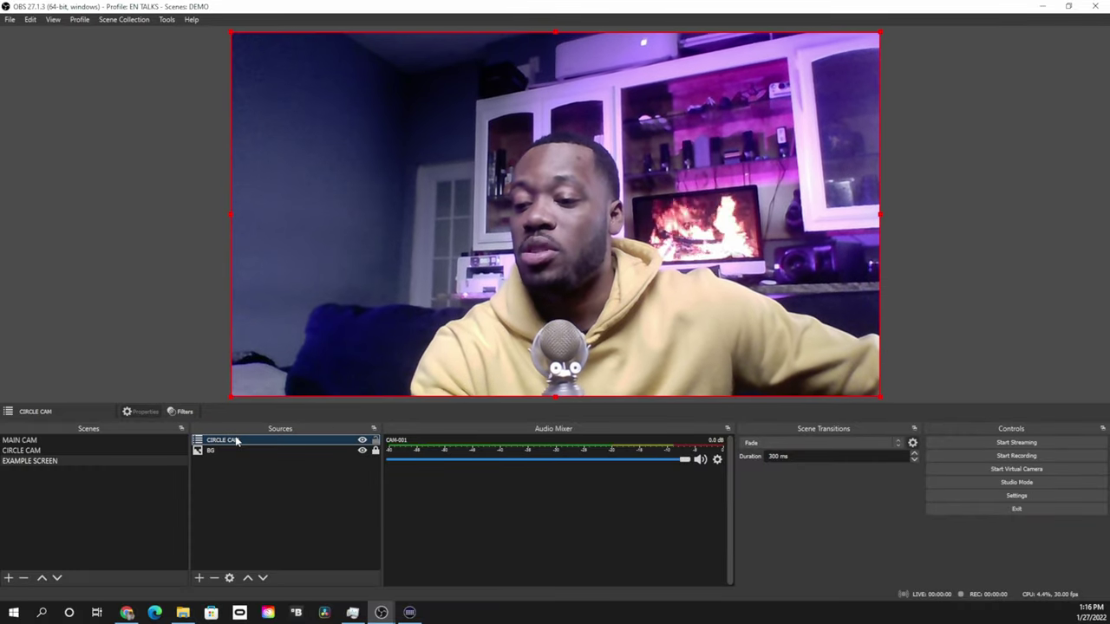
Add an Image Mask/Blend filter with the default name to the CIRCLE CAM source
right_click(235, 441)
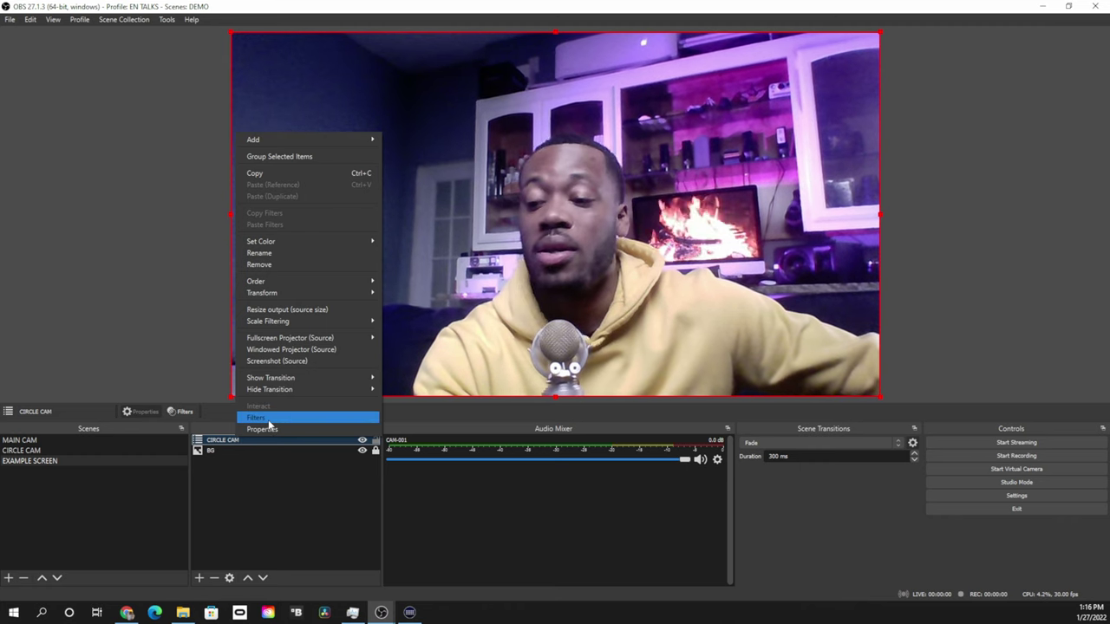
click(266, 419)
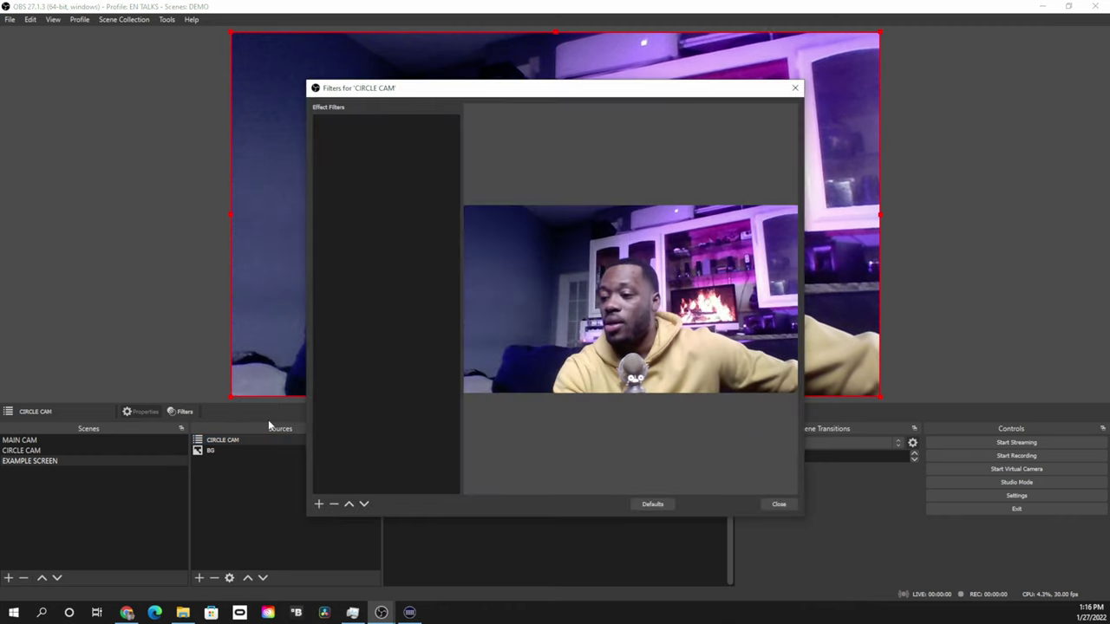
click(319, 504)
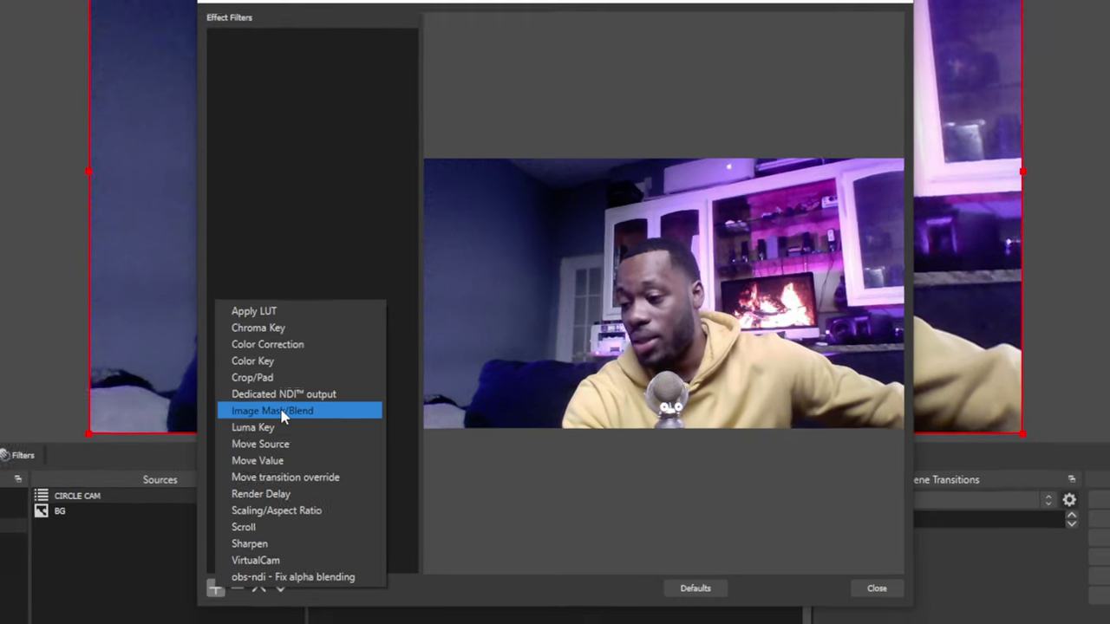
click(282, 417)
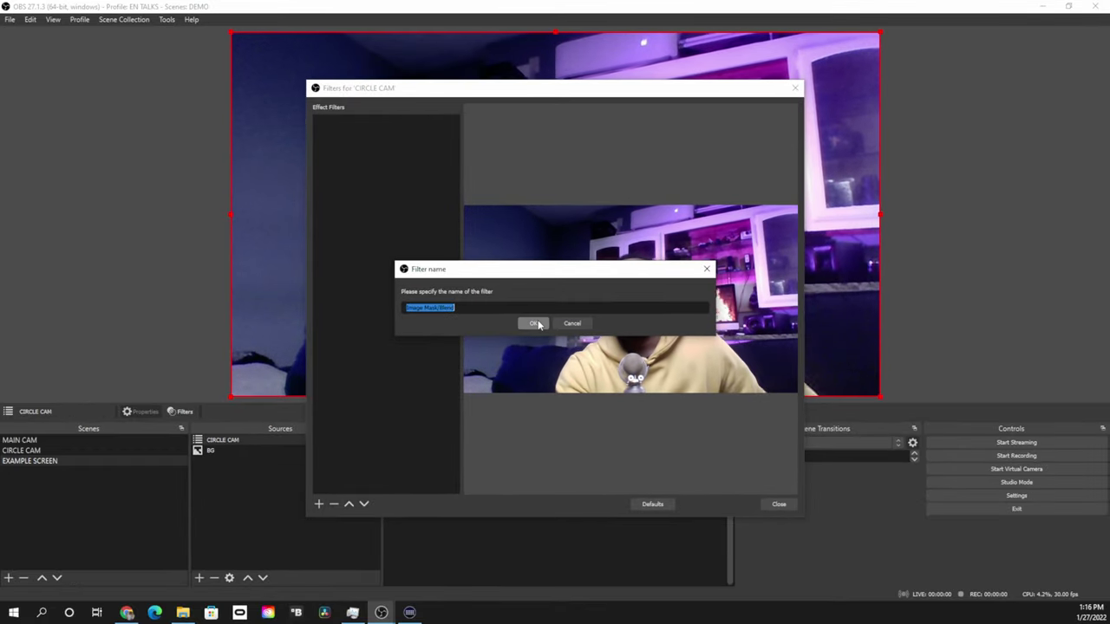
click(534, 324)
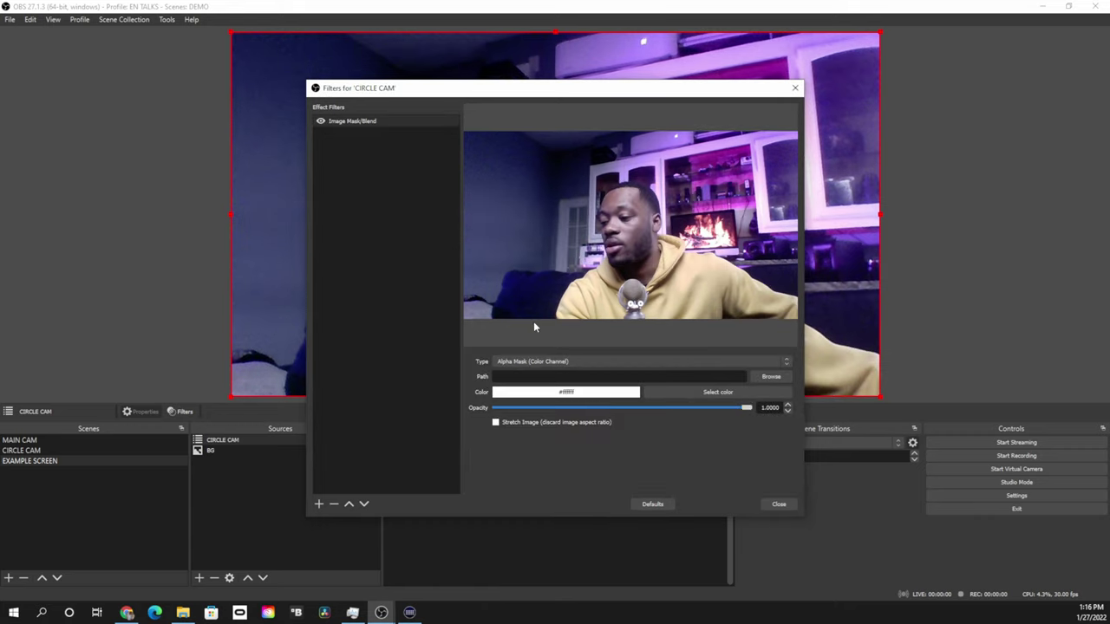
Load blk-circle-01.png as the mask image using its alpha channel, then close the filters
click(770, 377)
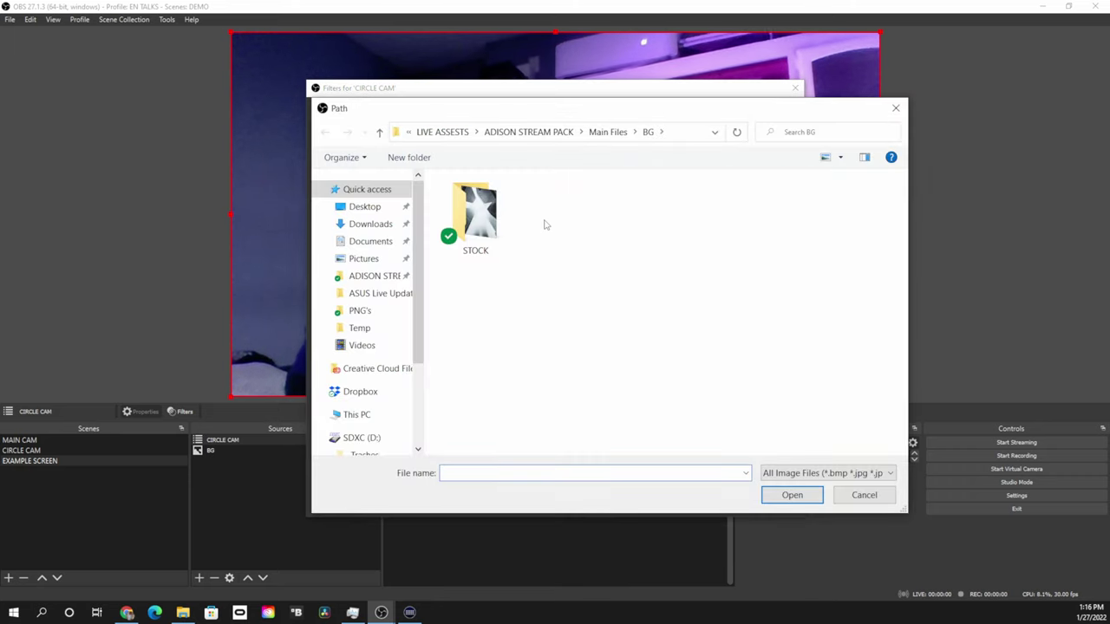
click(607, 132)
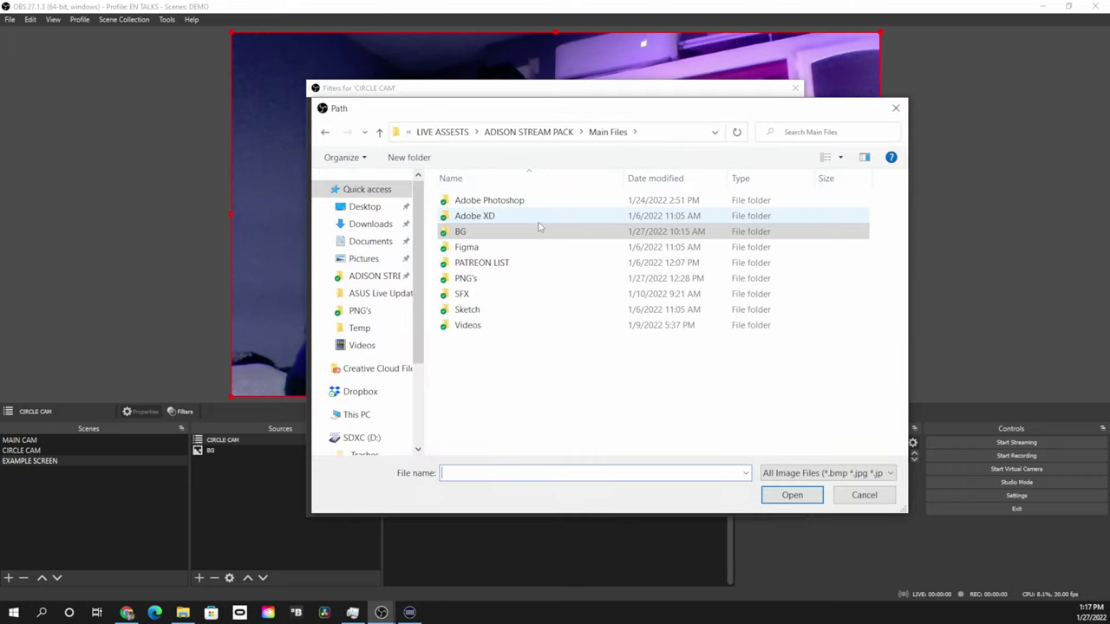
double_click(465, 279)
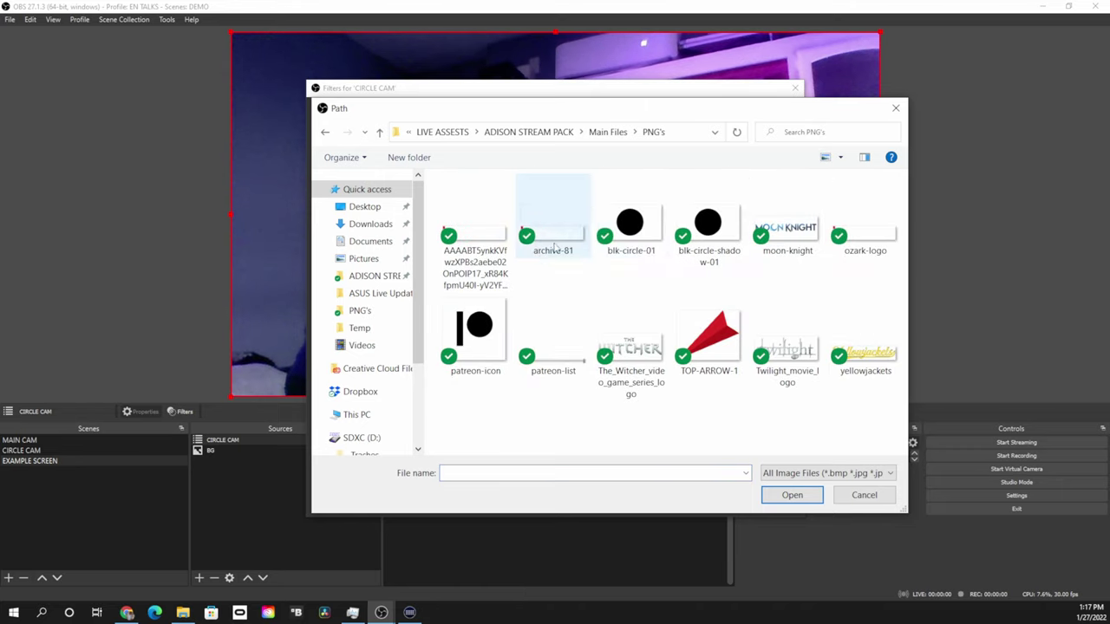
click(629, 225)
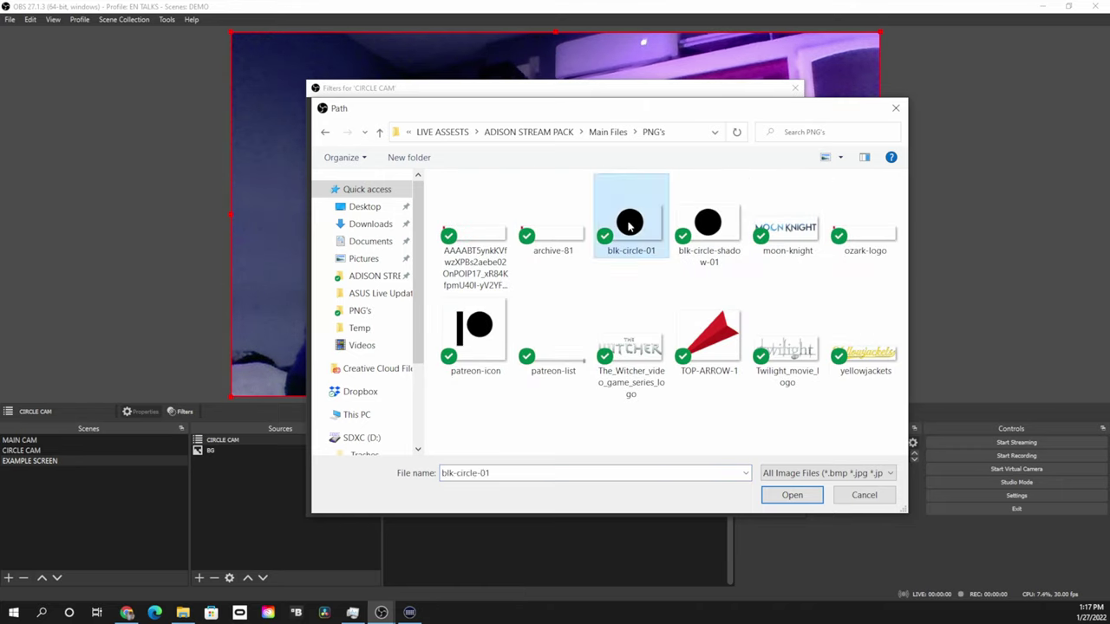
click(792, 495)
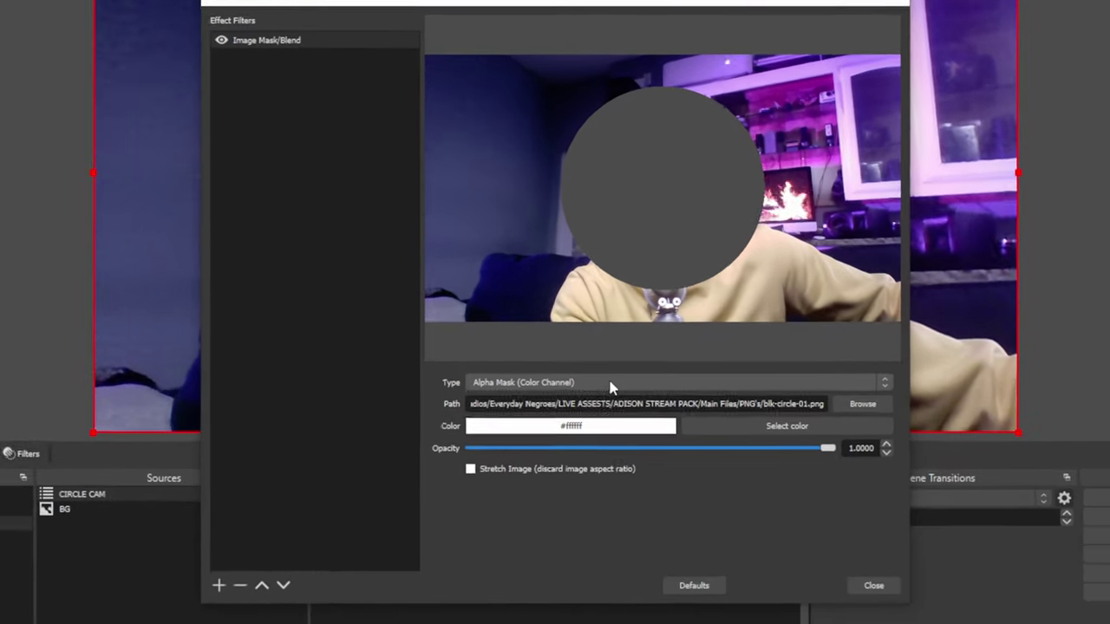
click(593, 363)
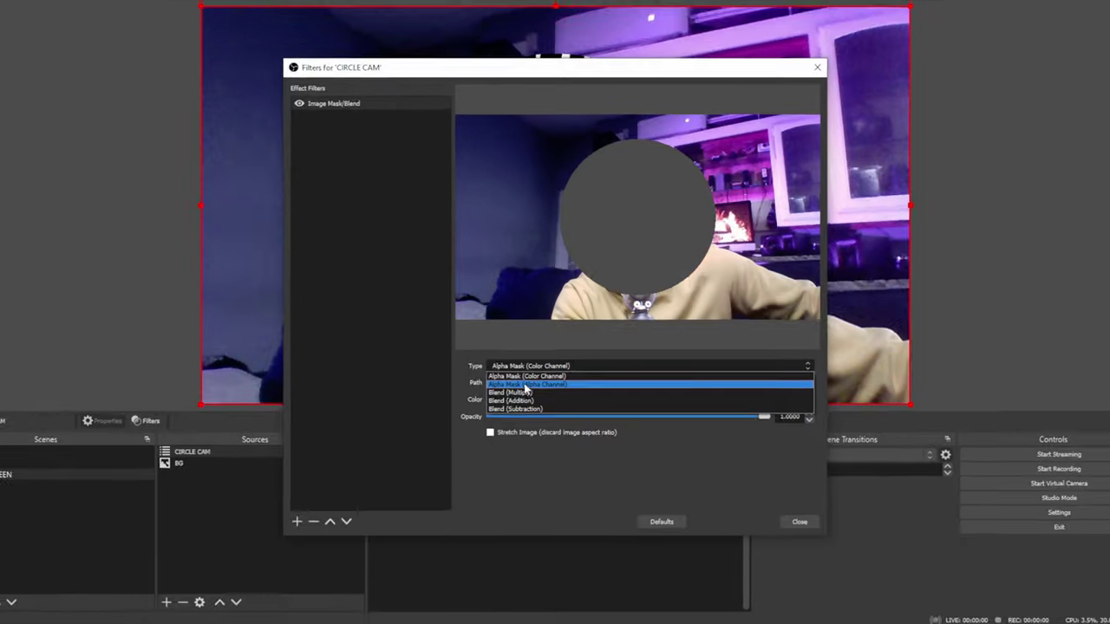
click(522, 395)
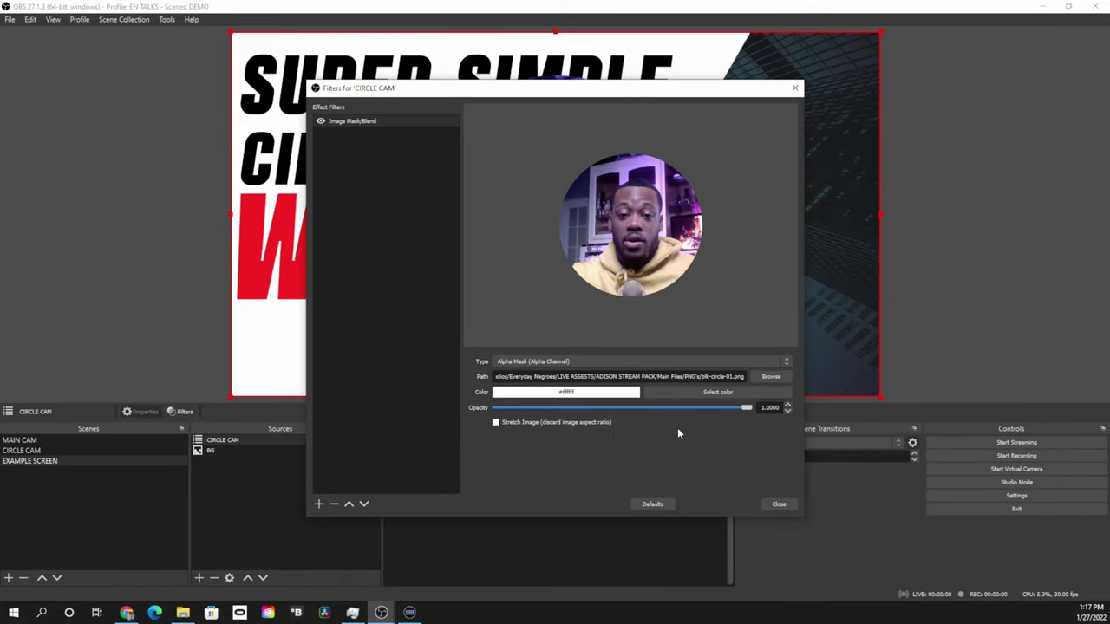
click(779, 505)
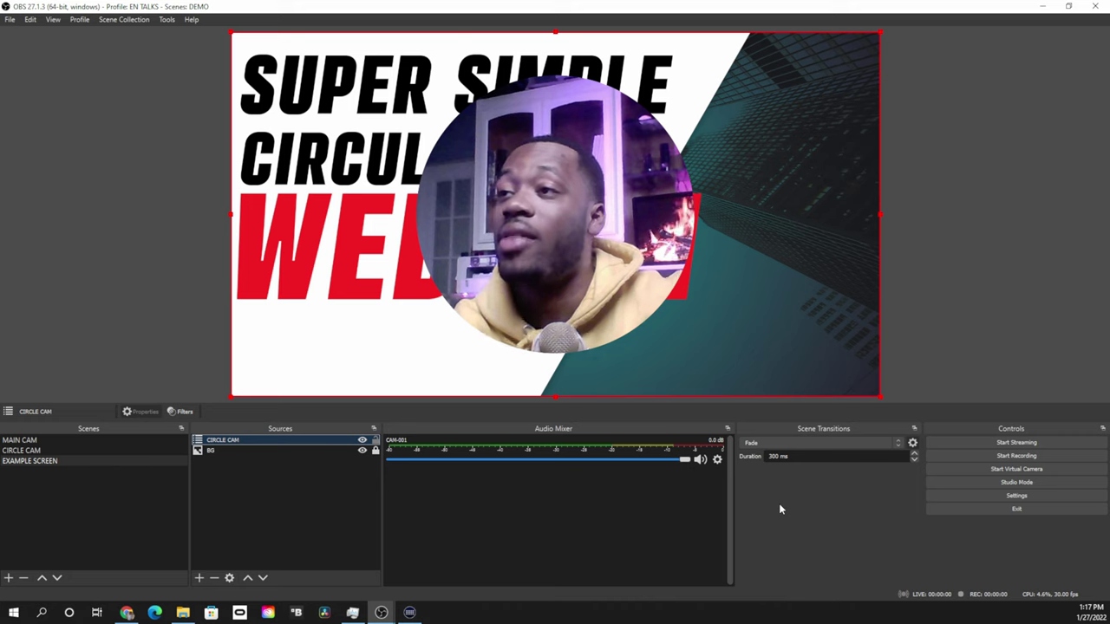
Add an image source named 'shadow' that displays blk-circle-shadow-01.png
click(201, 577)
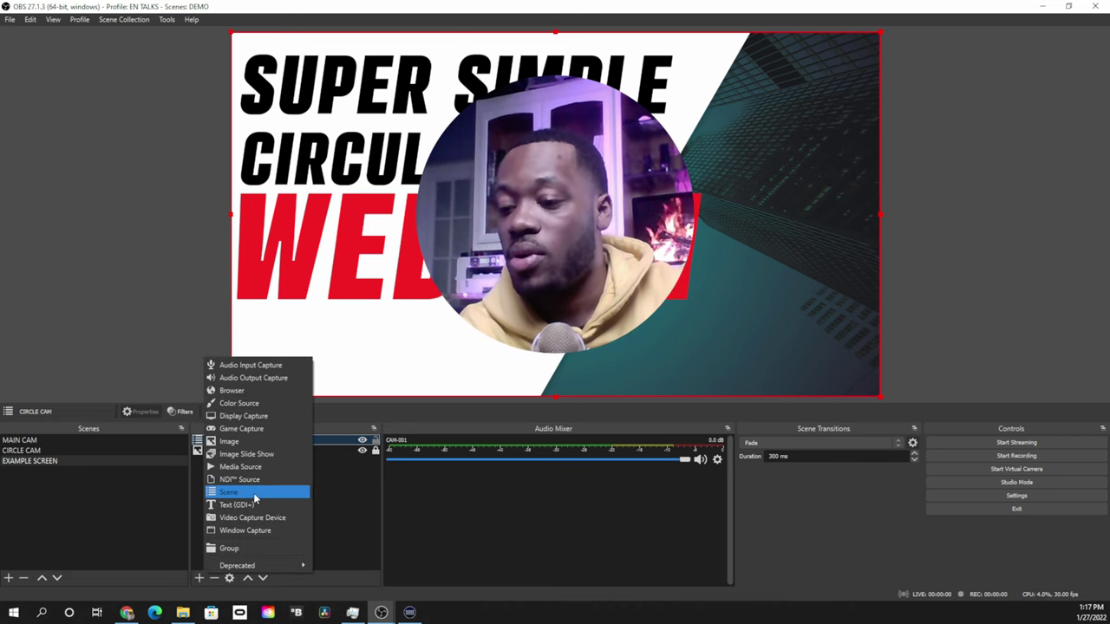
click(232, 441)
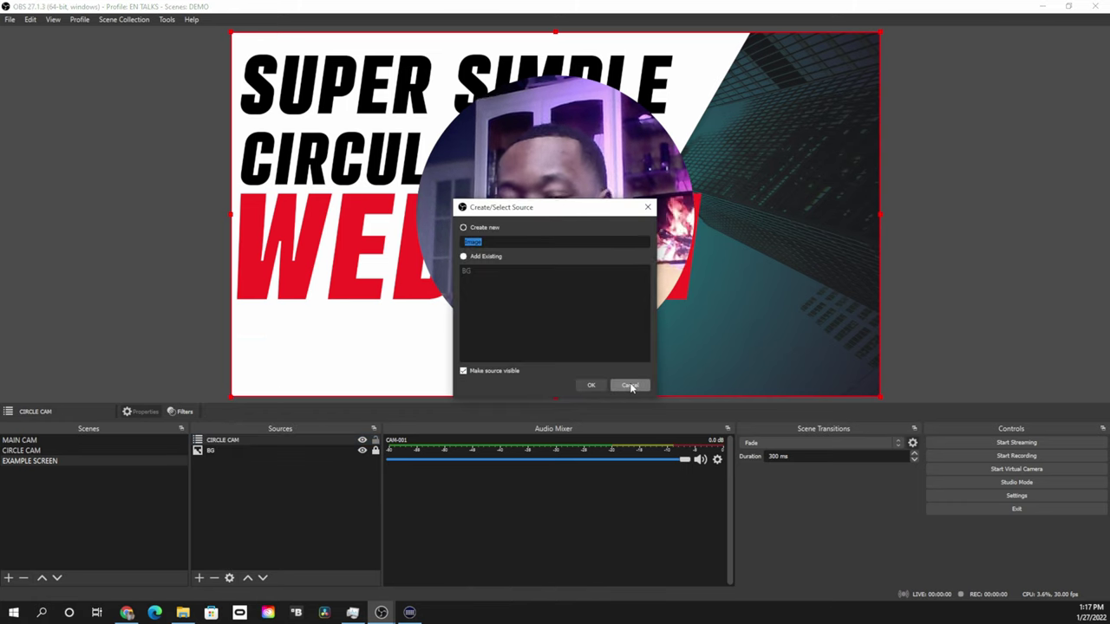
text(shad)
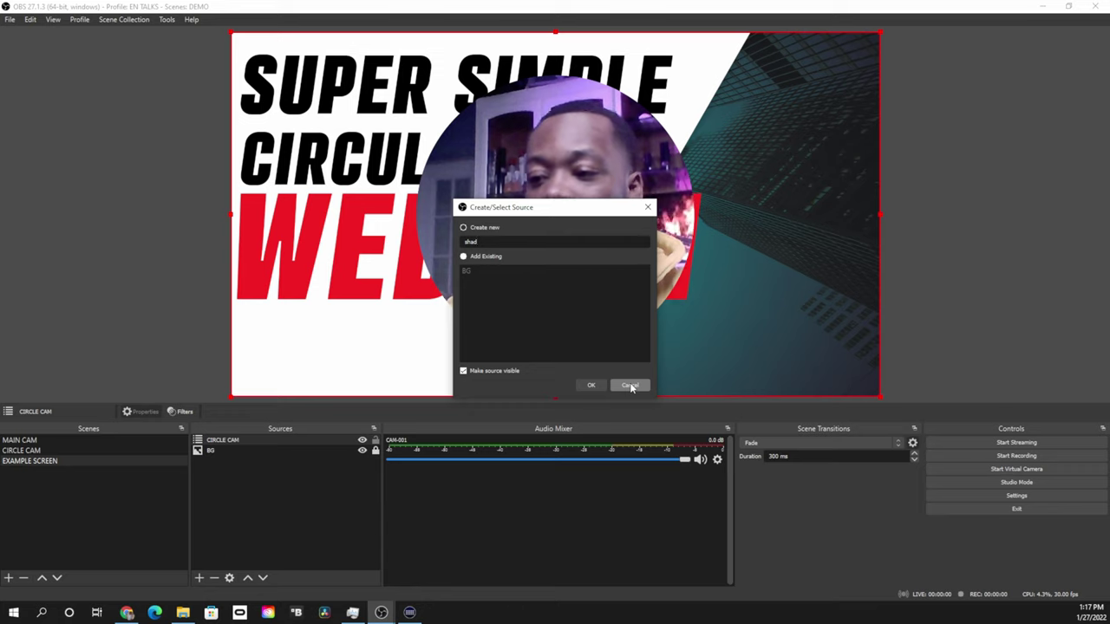
text(ow)
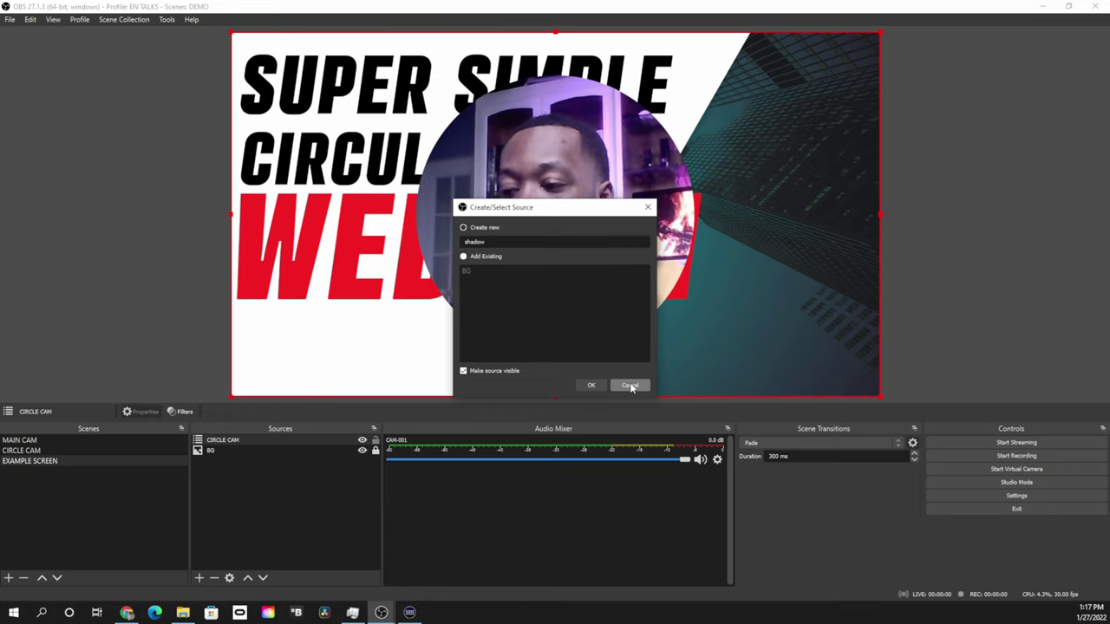
click(592, 386)
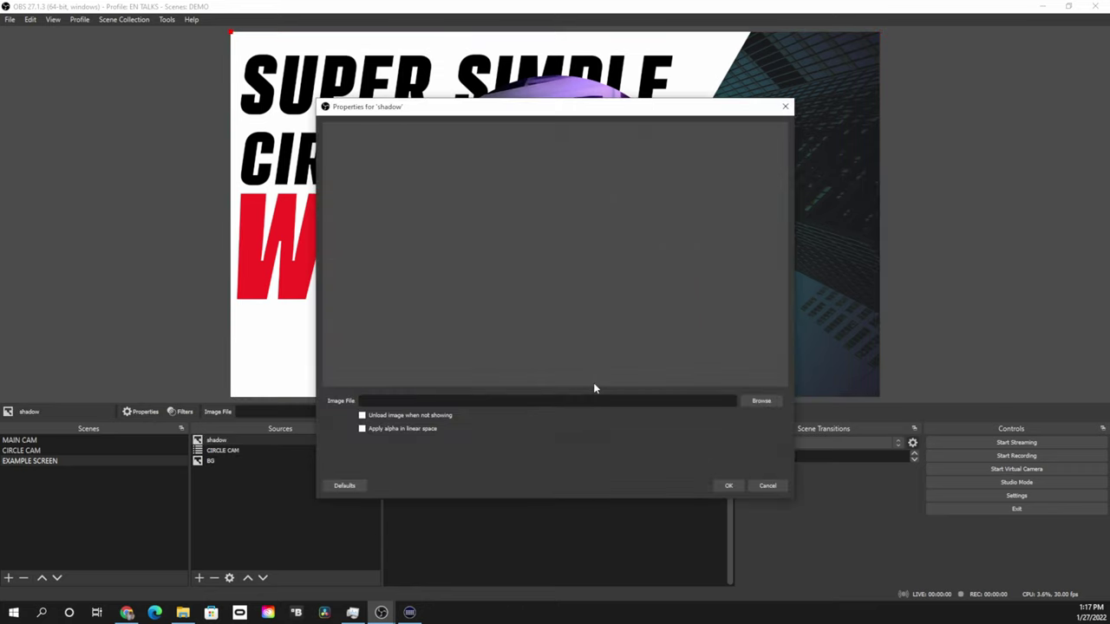
click(761, 402)
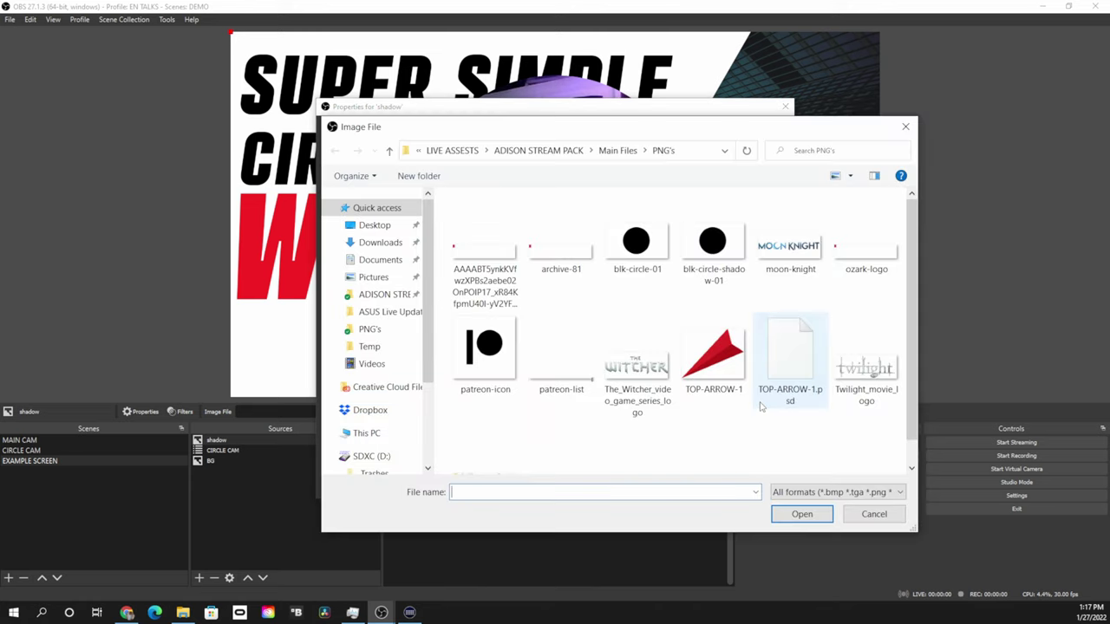
click(714, 247)
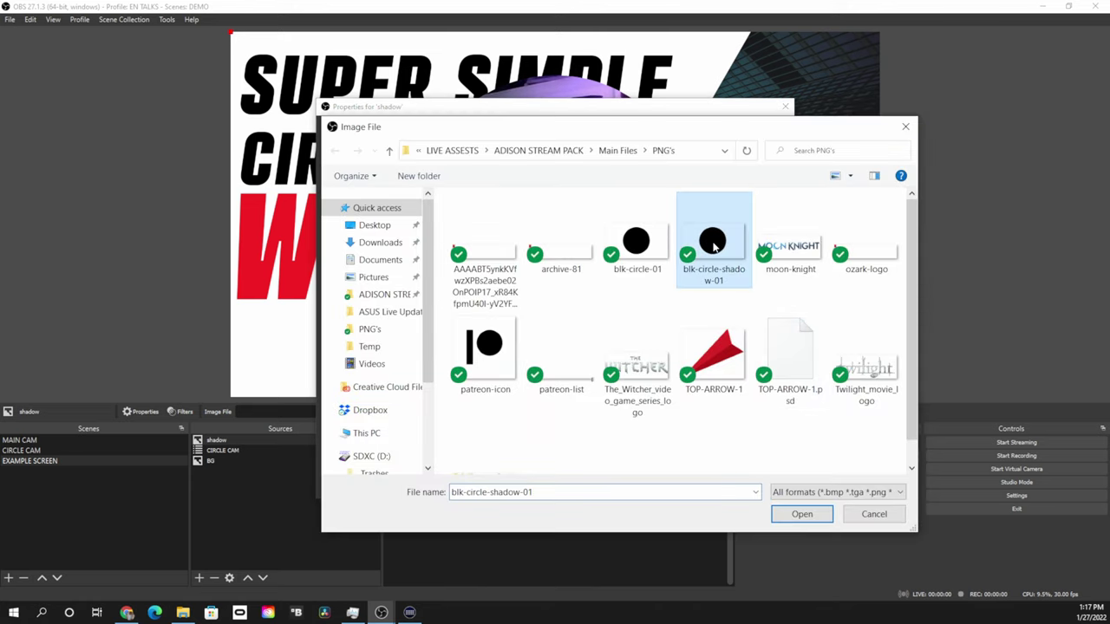
click(801, 515)
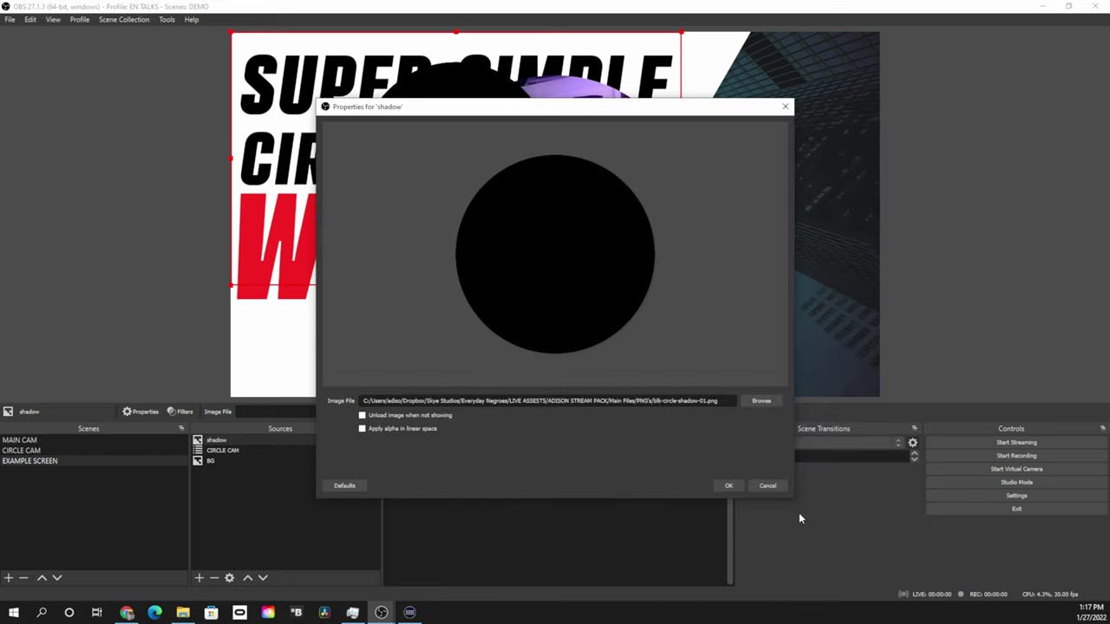
click(736, 486)
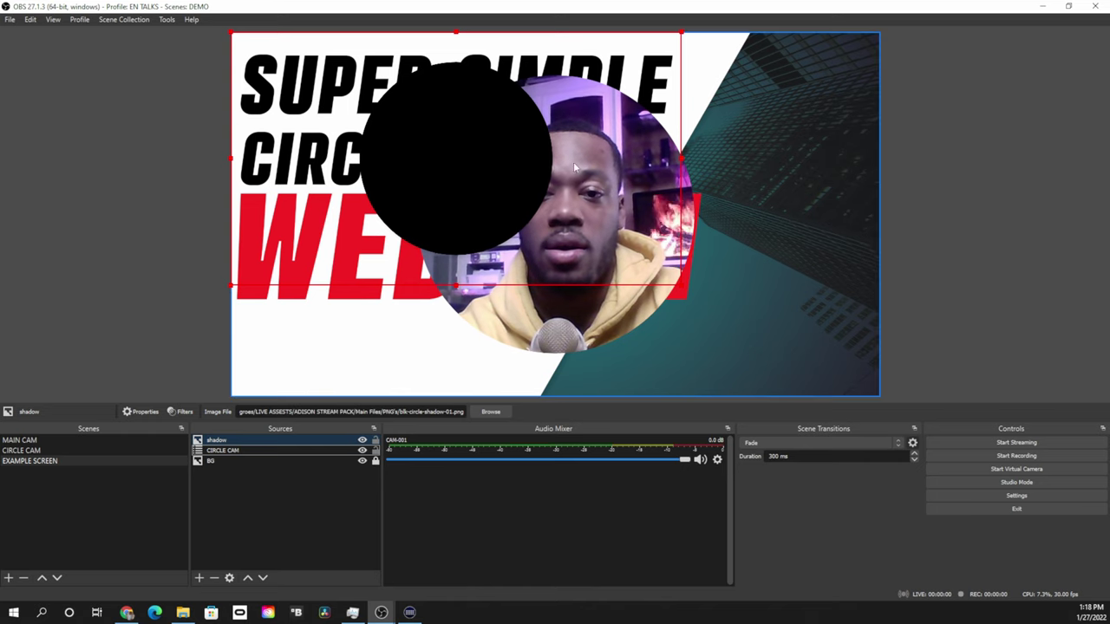
Stretch the shadow image to fill the canvas with Ctrl+F
click(434, 112)
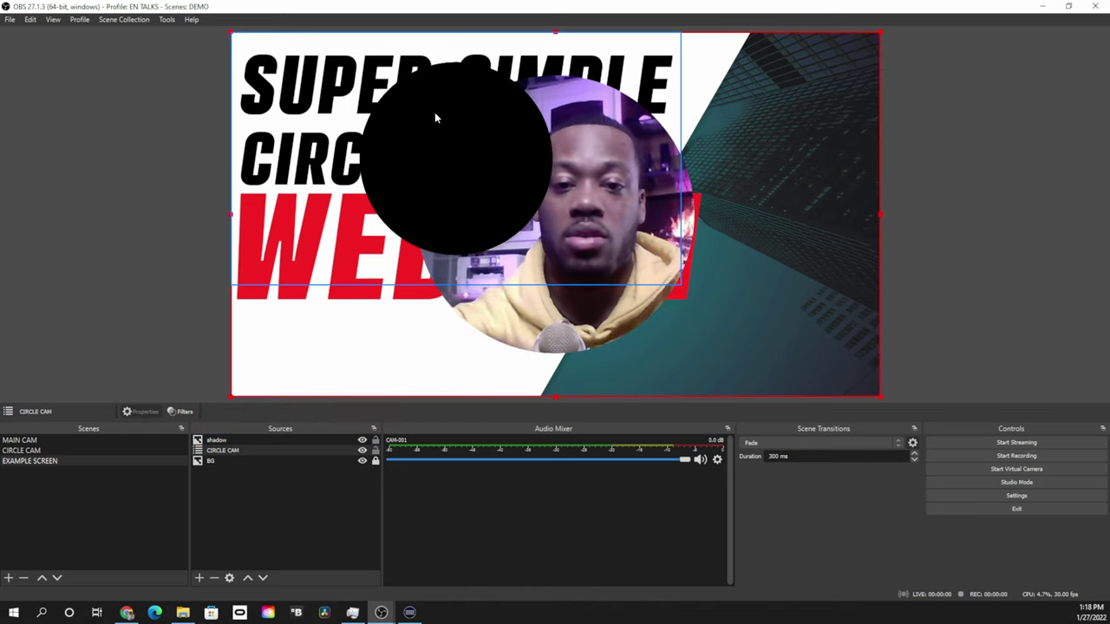
click(442, 136)
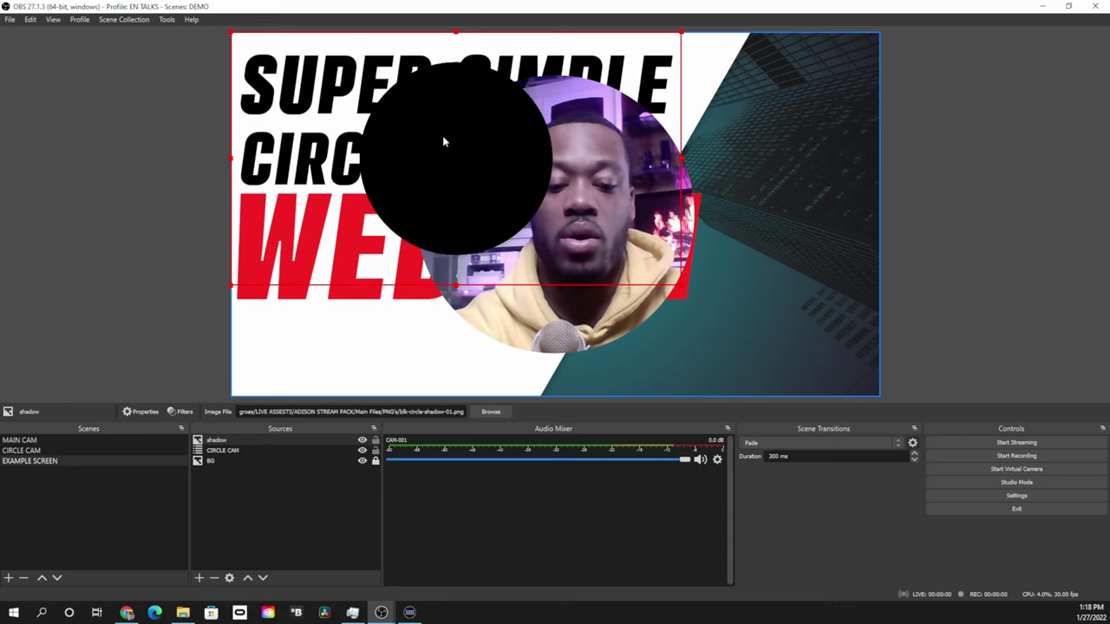
key(ctrl+f)
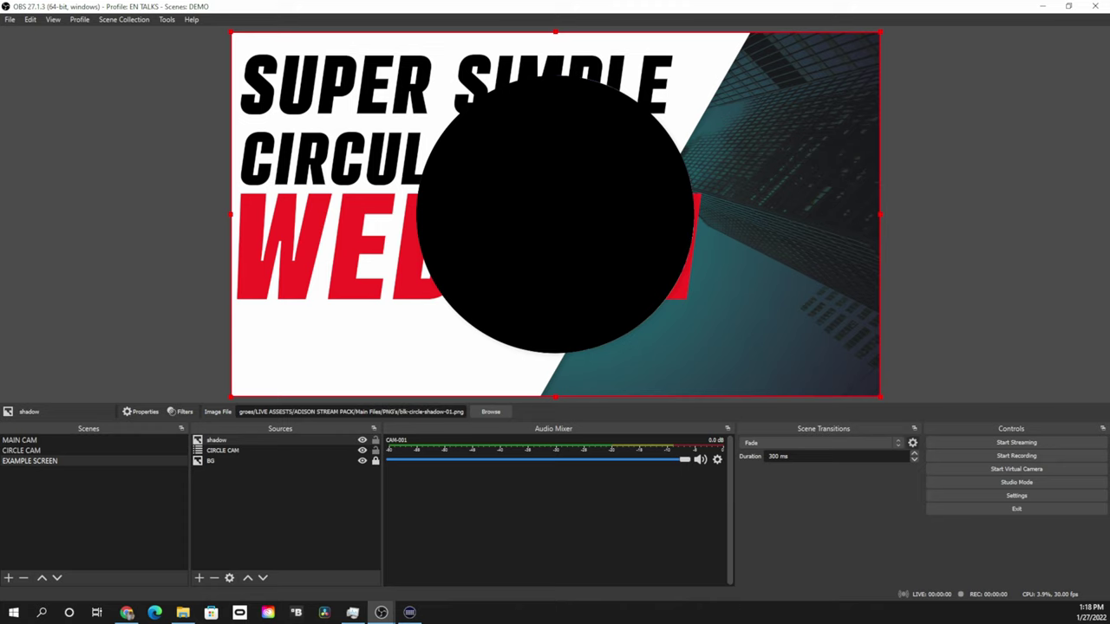
Move shadow below CIRCLE CAM in the Sources list, then select both sources
click(227, 442)
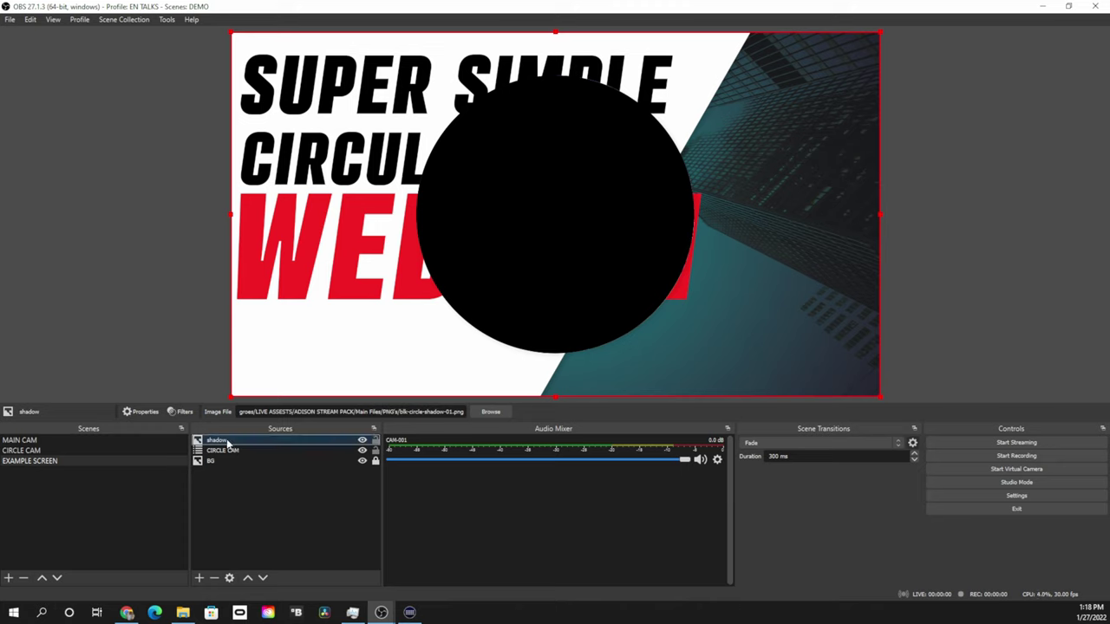
drag(225, 442, 224, 455)
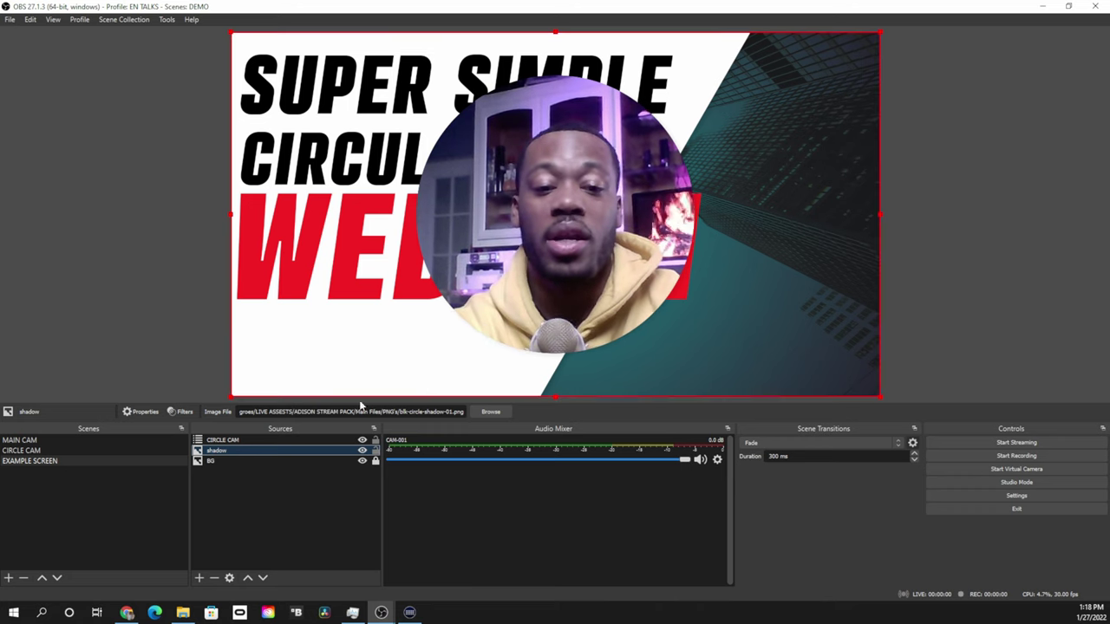
click(273, 441)
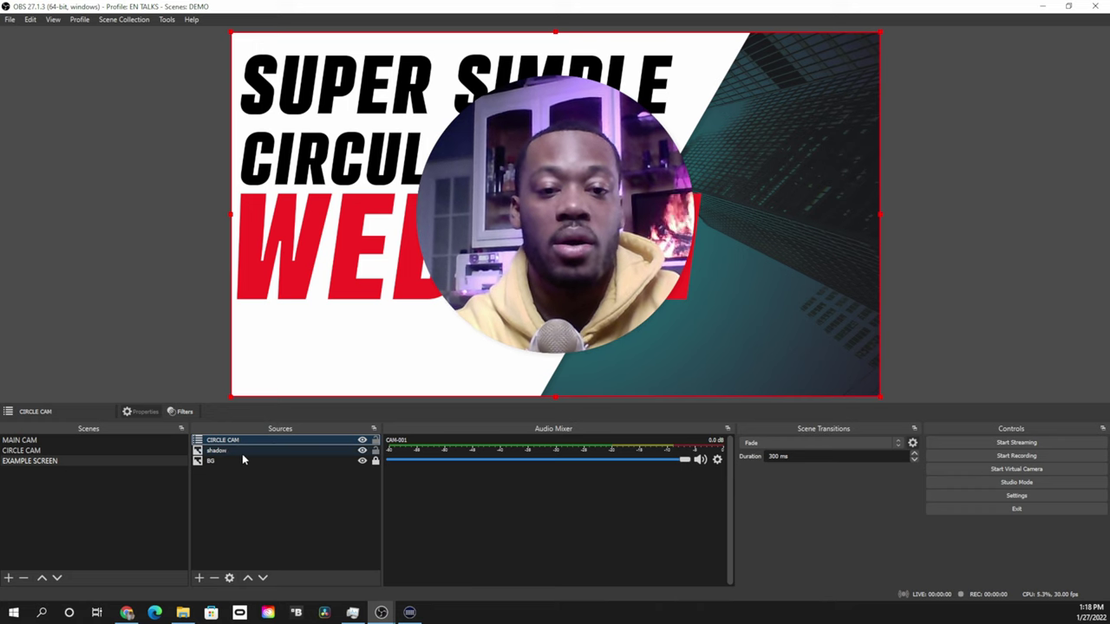
ctrl+click(241, 455)
Group CIRCLE CAM and shadow and scale the group down into the lower-right corner
right_click(242, 457)
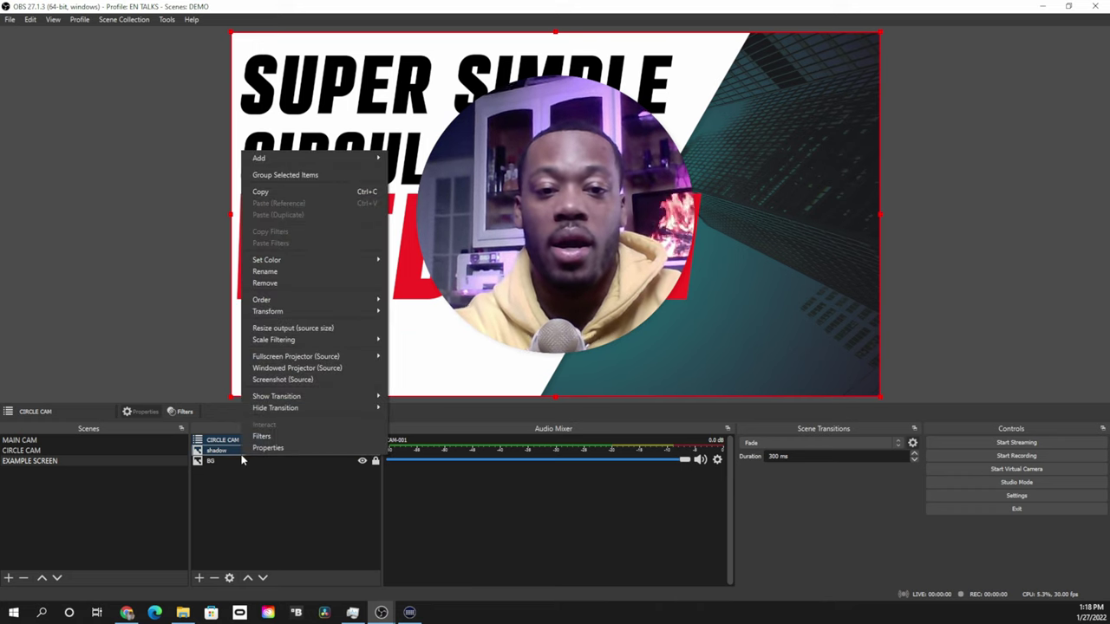
click(280, 177)
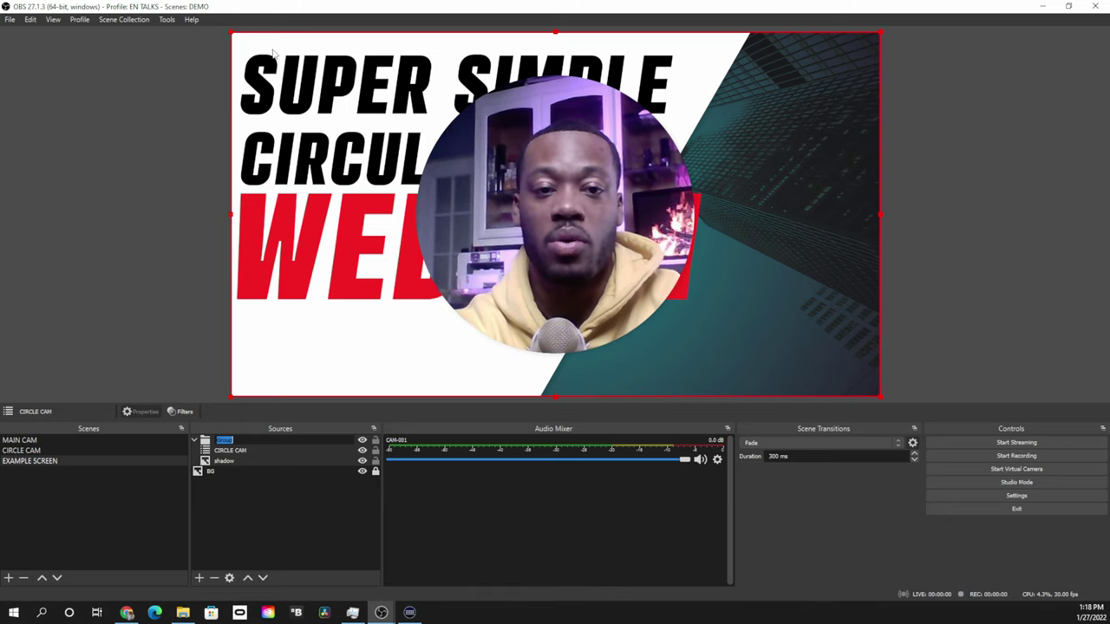
drag(228, 30, 443, 148)
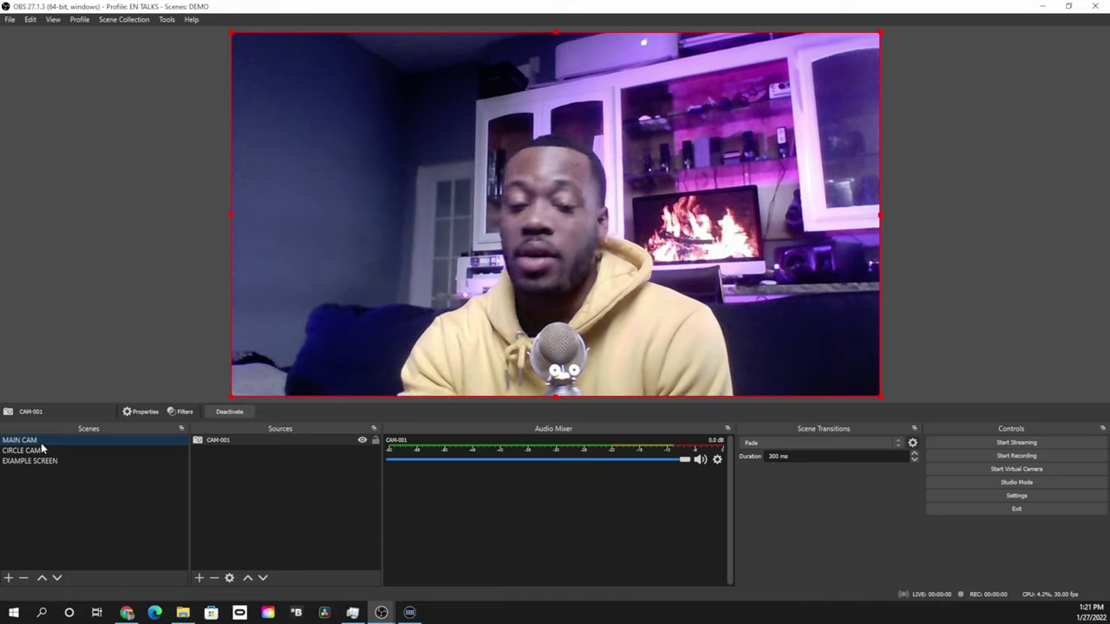
click(28, 451)
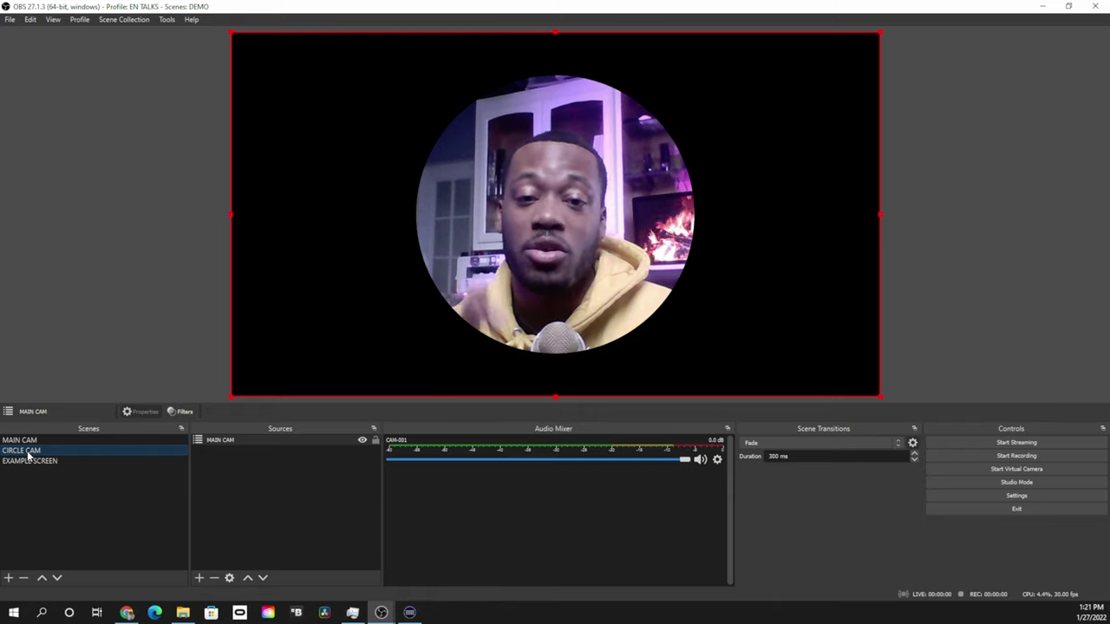
click(28, 460)
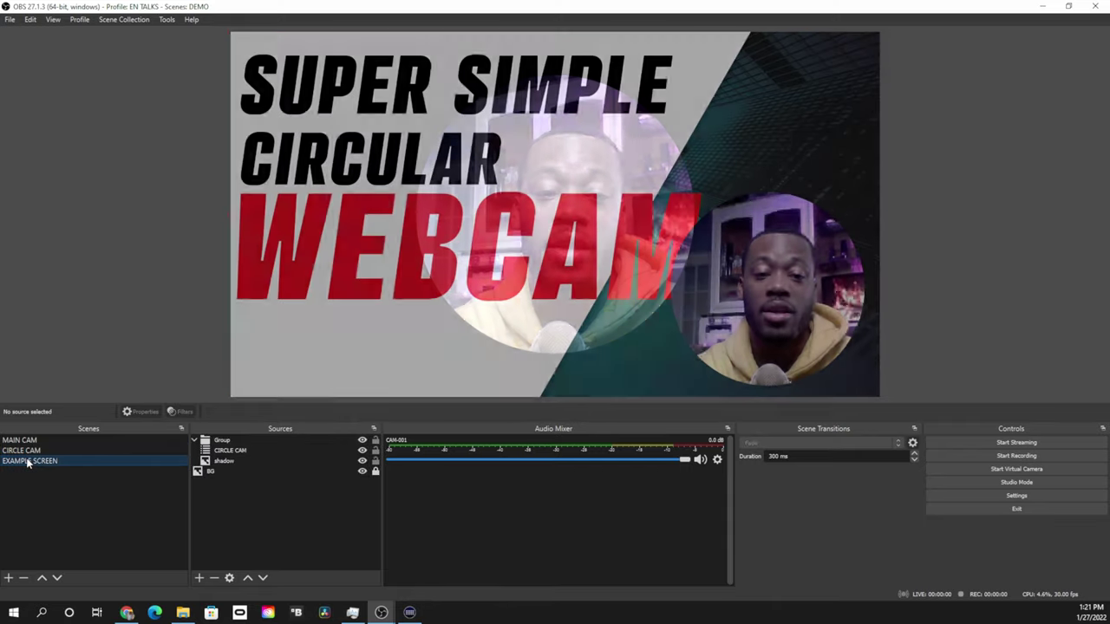
click(236, 451)
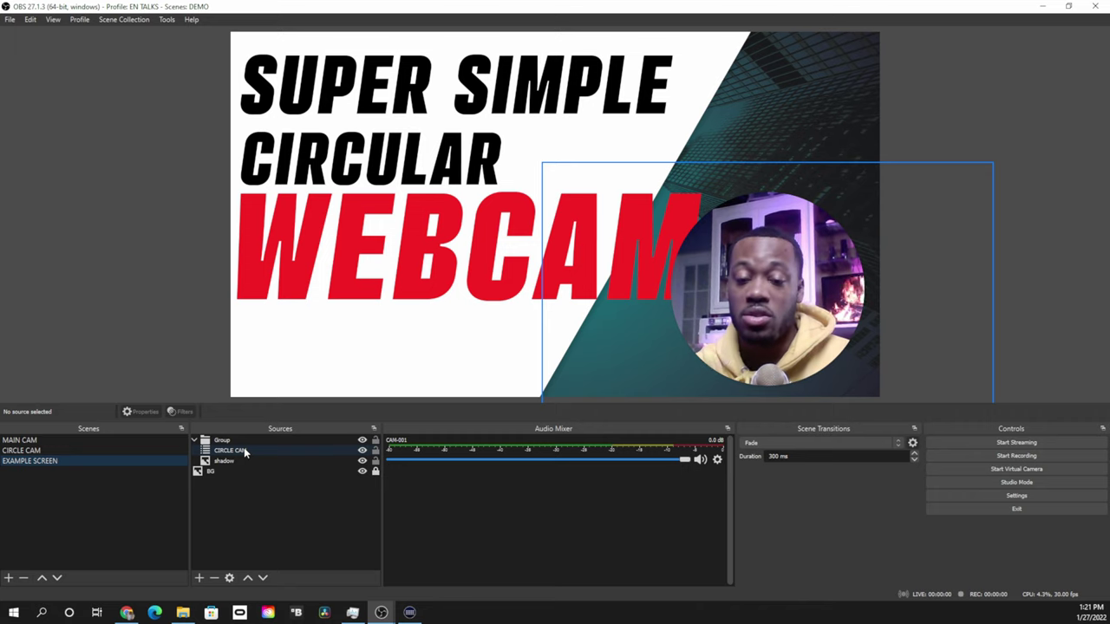
click(173, 460)
click(62, 450)
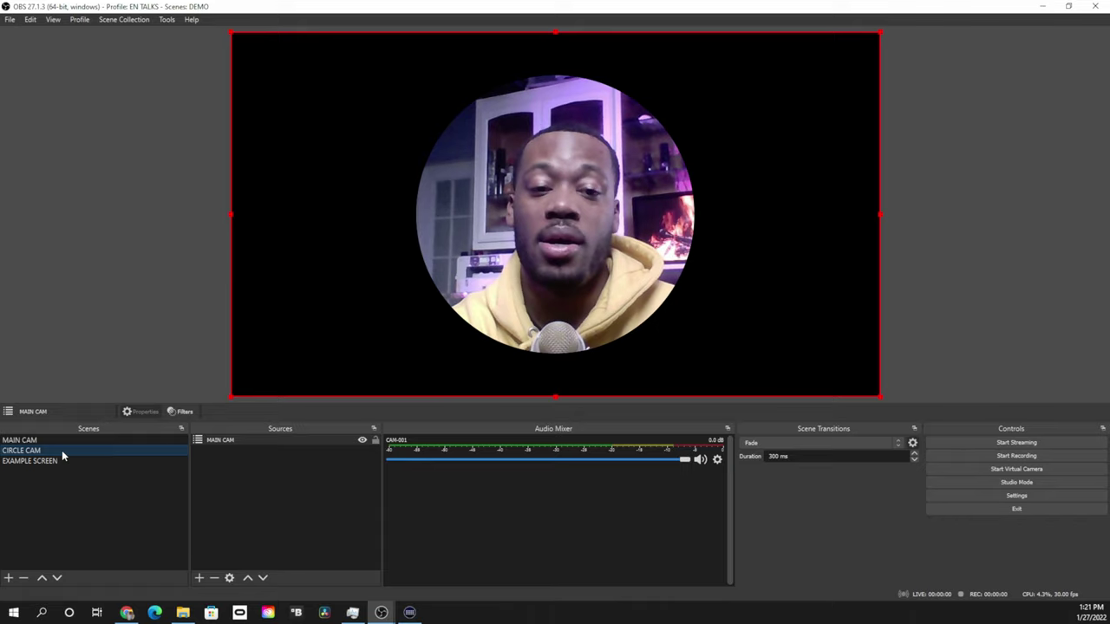
click(41, 441)
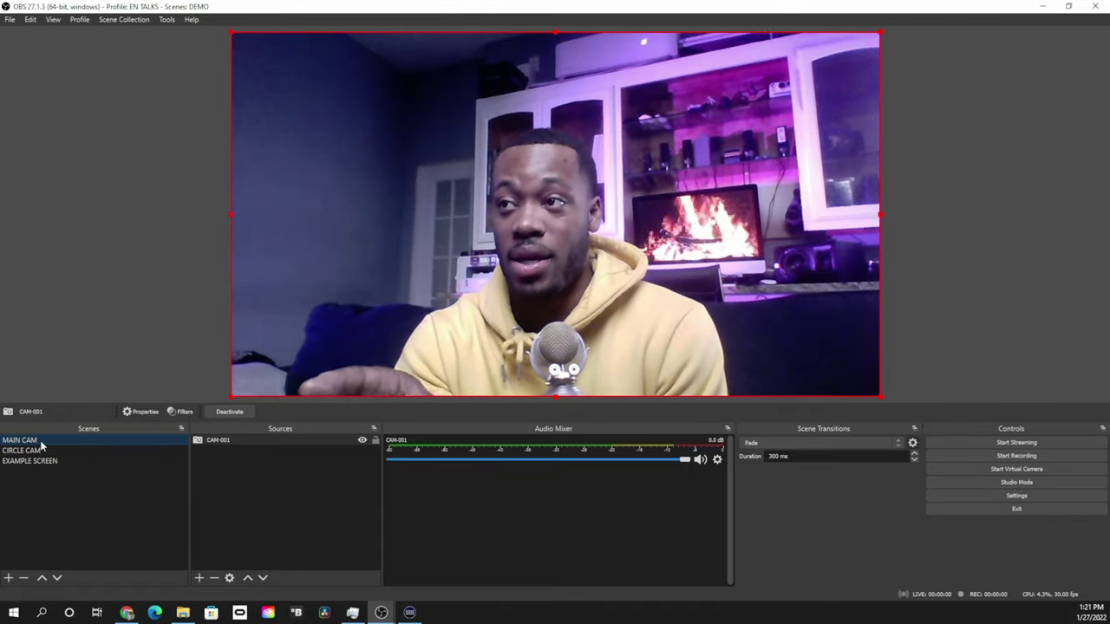